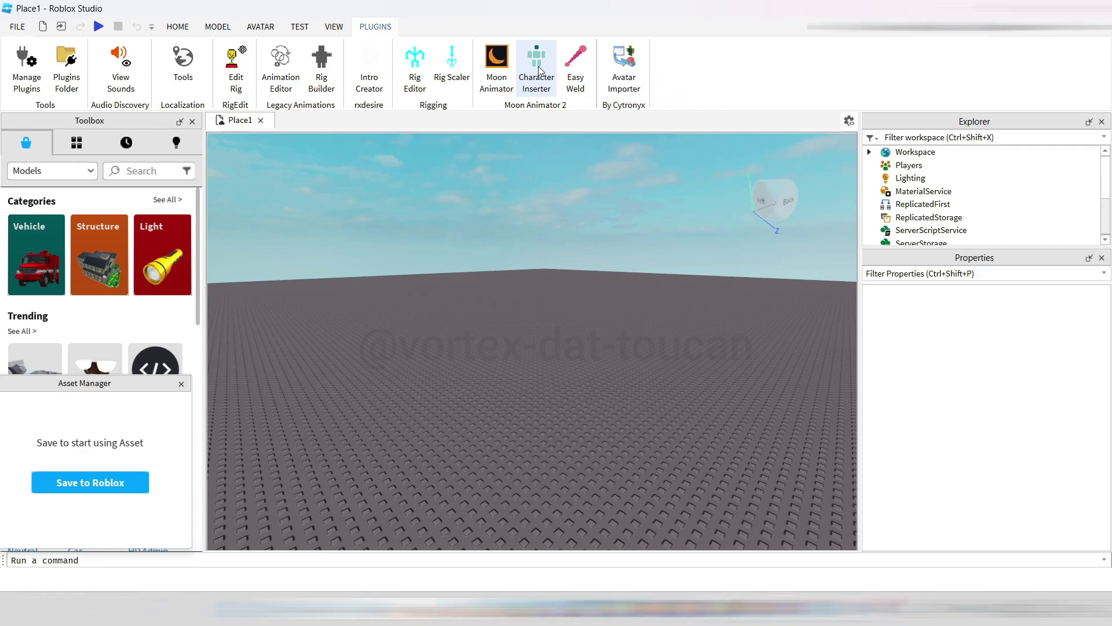
Insert the next saved account's avatar as an R6 character using Character Inserter
left_click(537, 87)
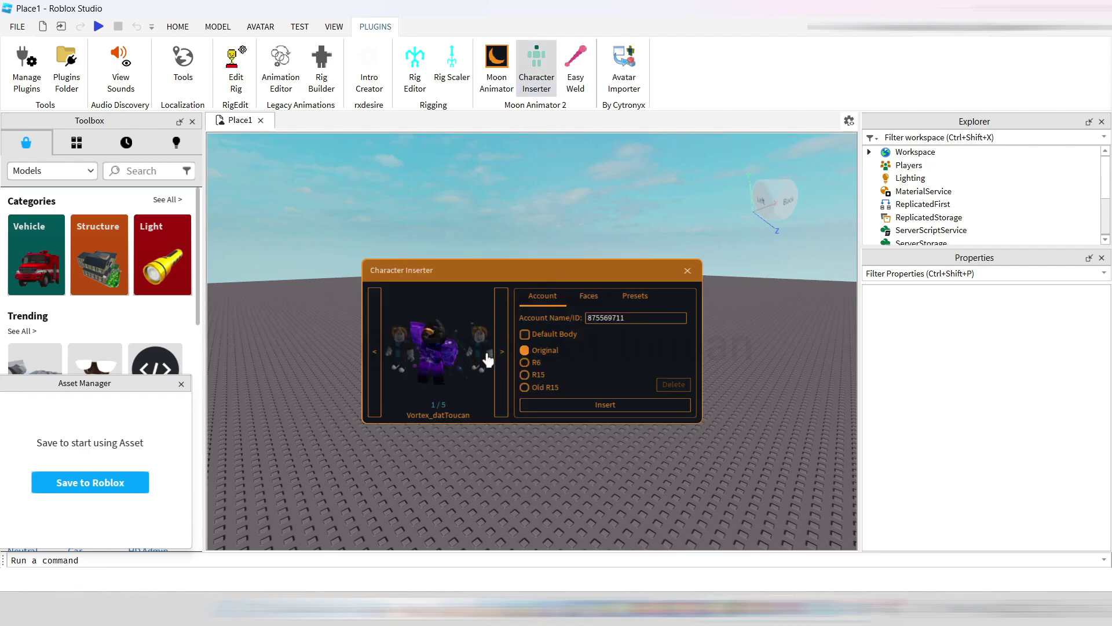
left_click(501, 351)
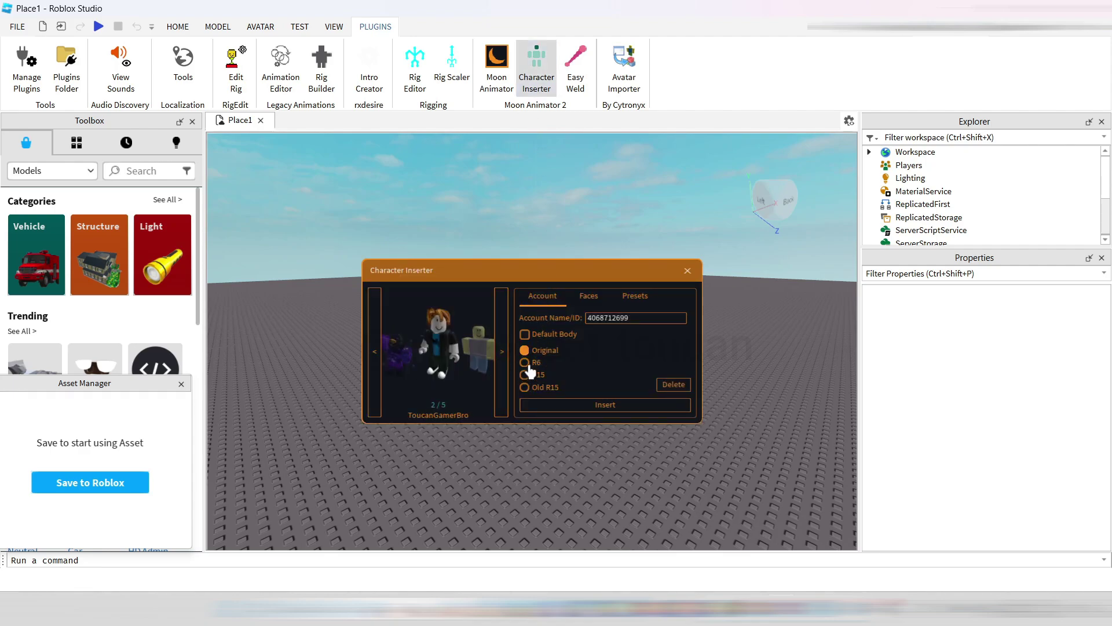
left_click(528, 365)
left_click(593, 408)
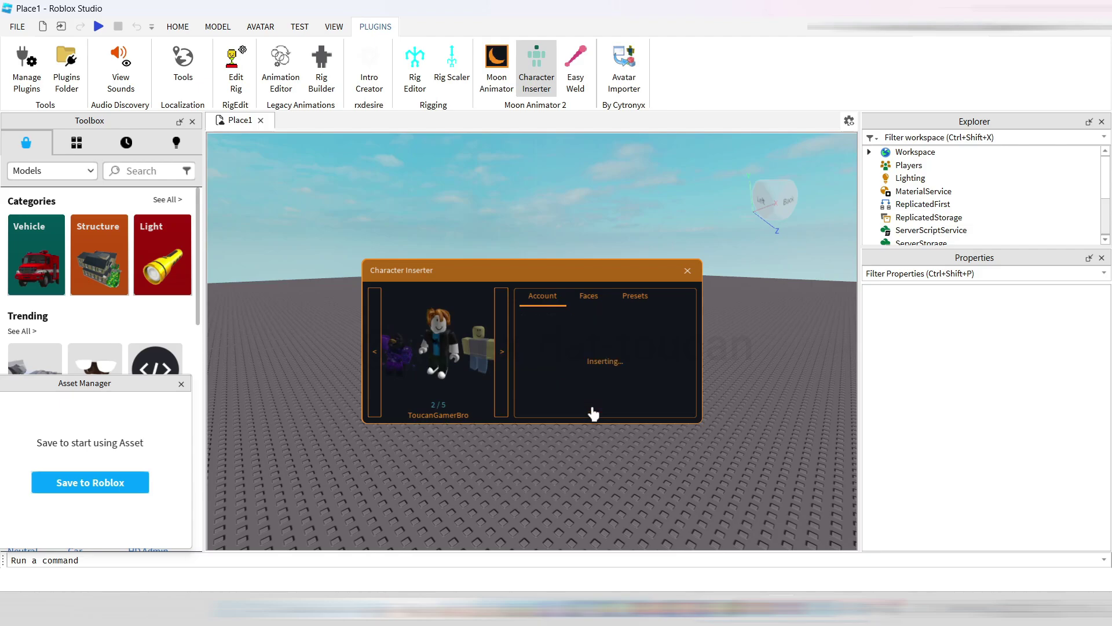
left_click(693, 276)
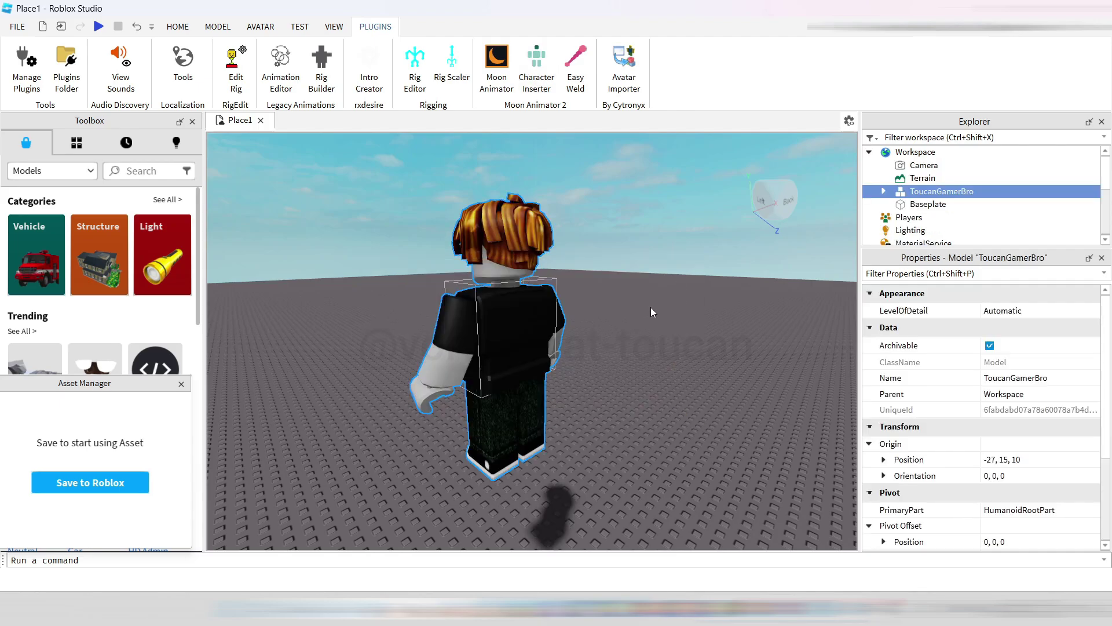
Export the inserted character model as TG OBJ and MTL files
key("f")
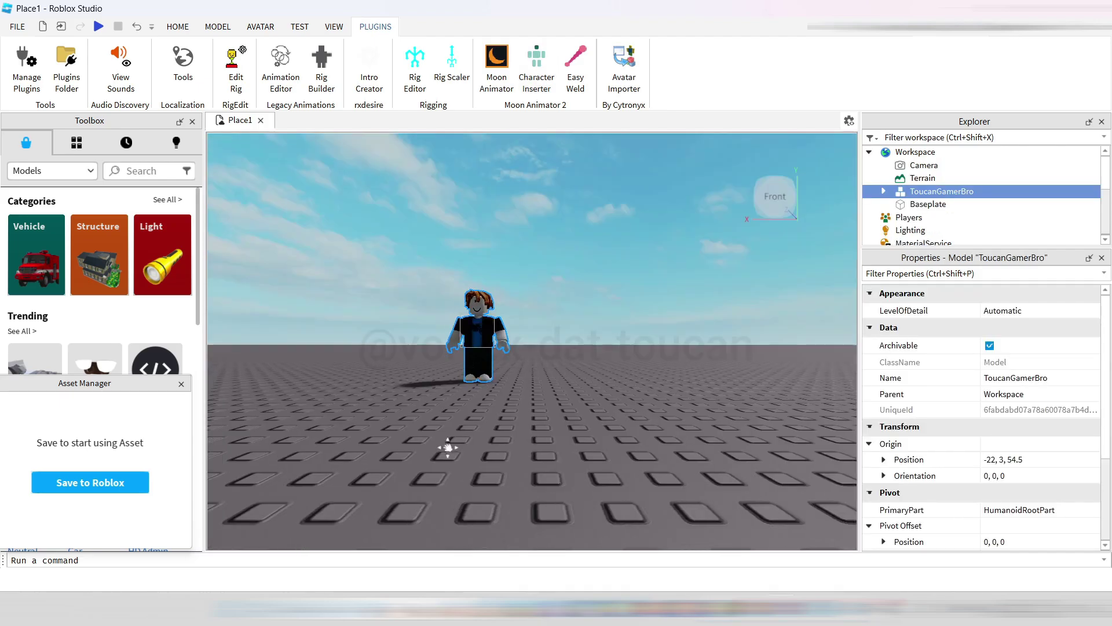
right_click(934, 192)
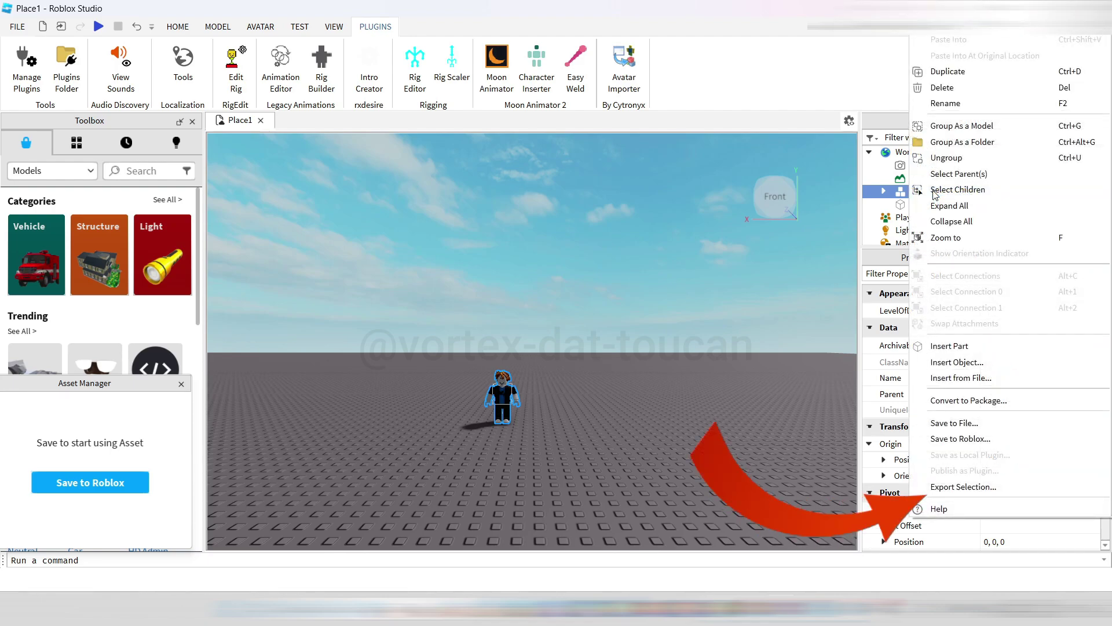
left_click(947, 493)
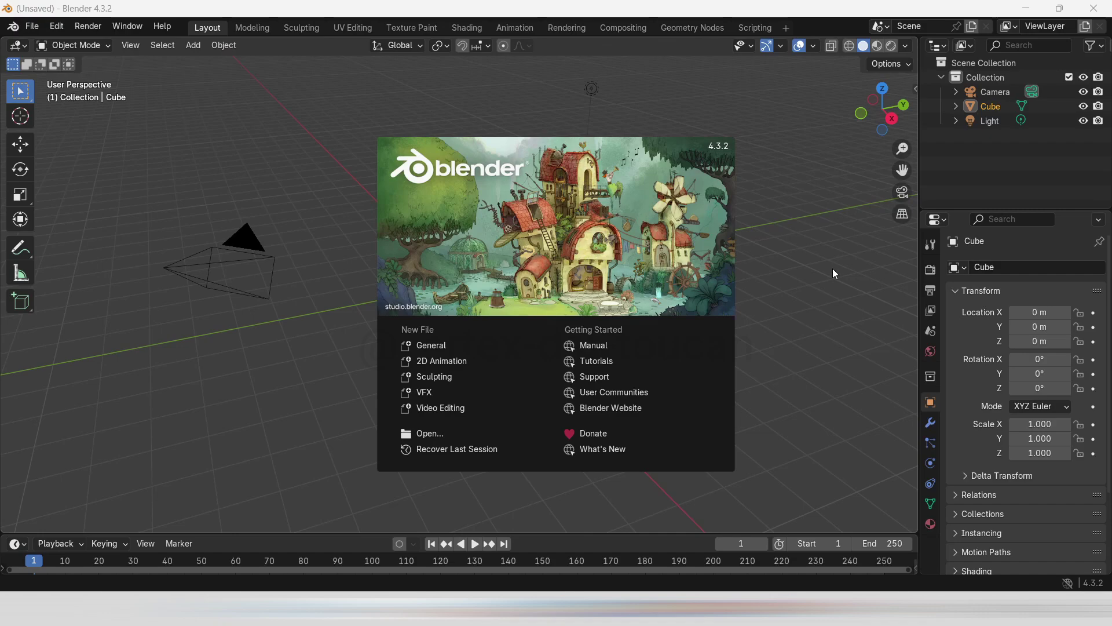
Delete the default camera, cube and light from the Blender scene
left_click(832, 269)
left_click_drag(1030, 156, 971, 84)
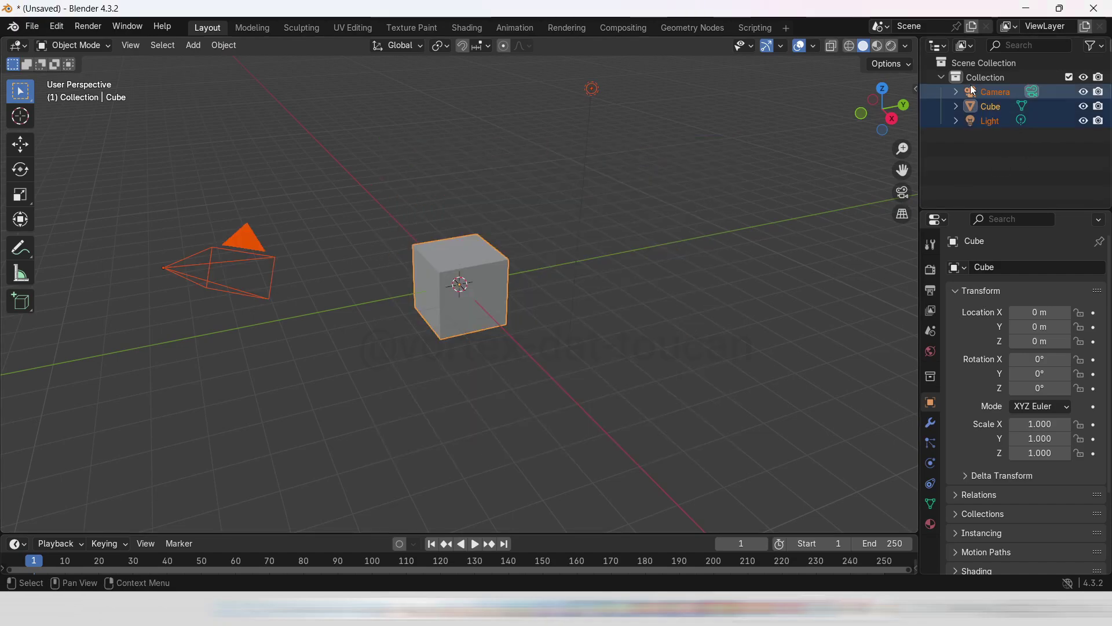
key("Delete")
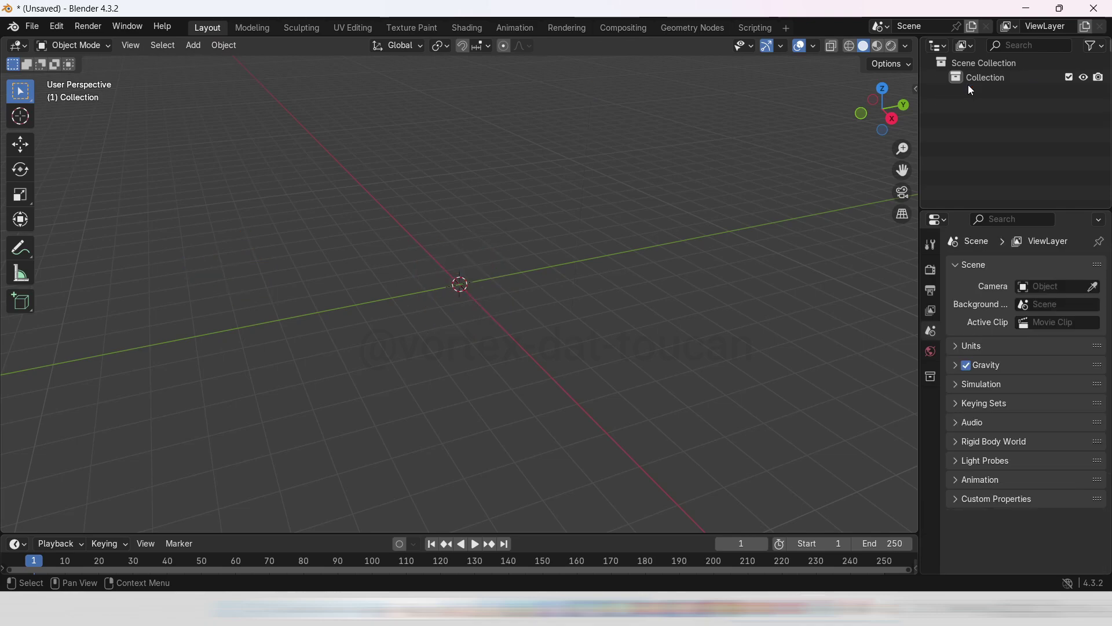
Import the TG character as a Wavefront OBJ file
left_click(32, 26)
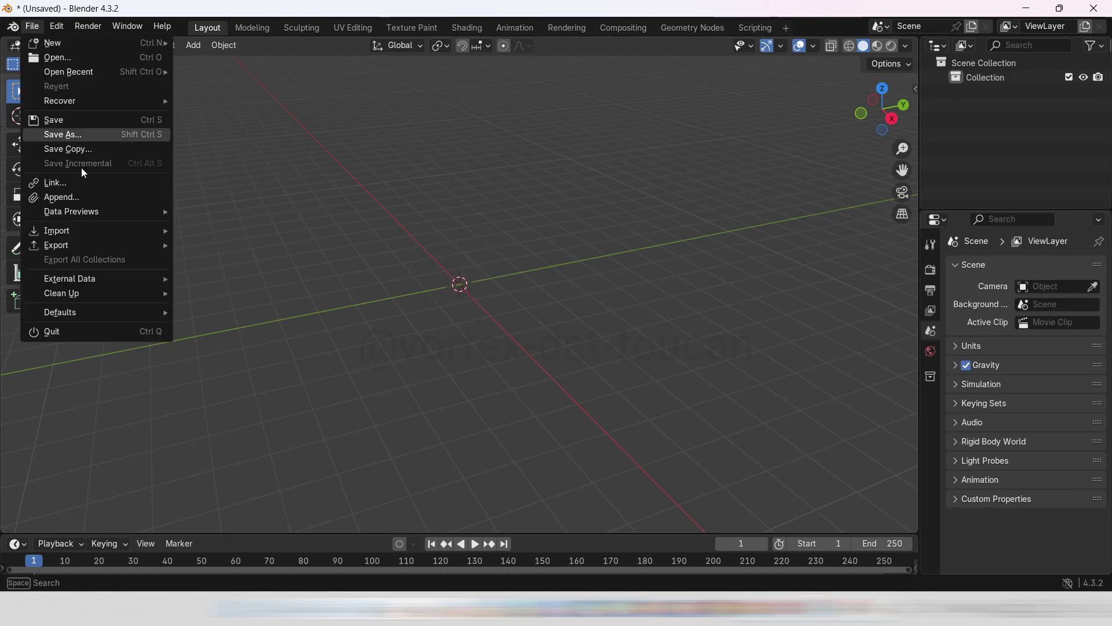
mouse_move(159, 232)
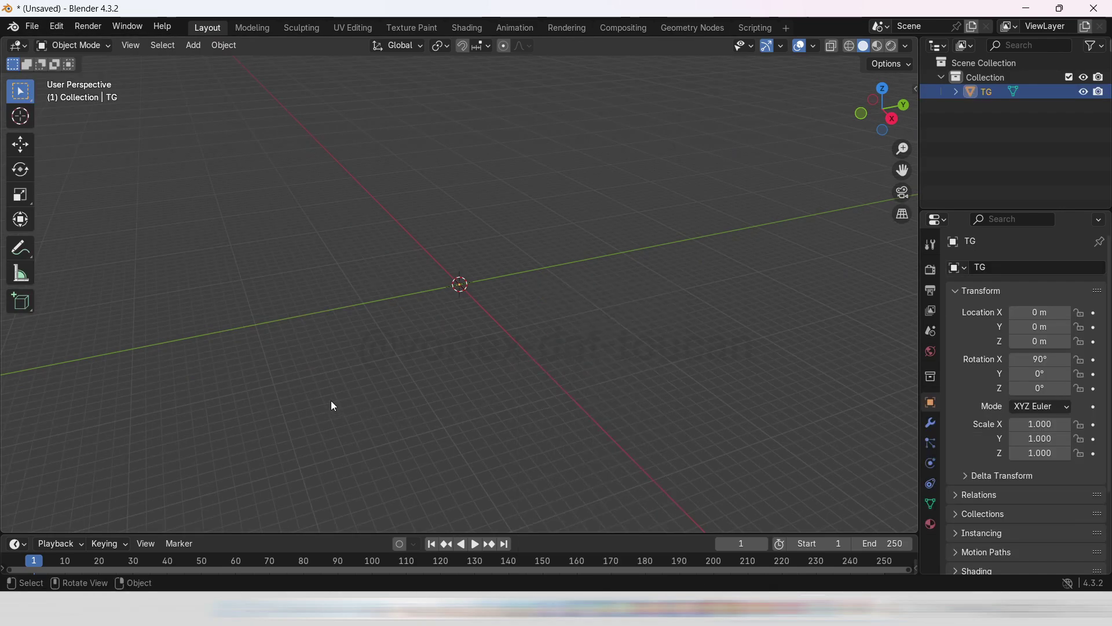
middle_click_drag(331, 401, 296, 397)
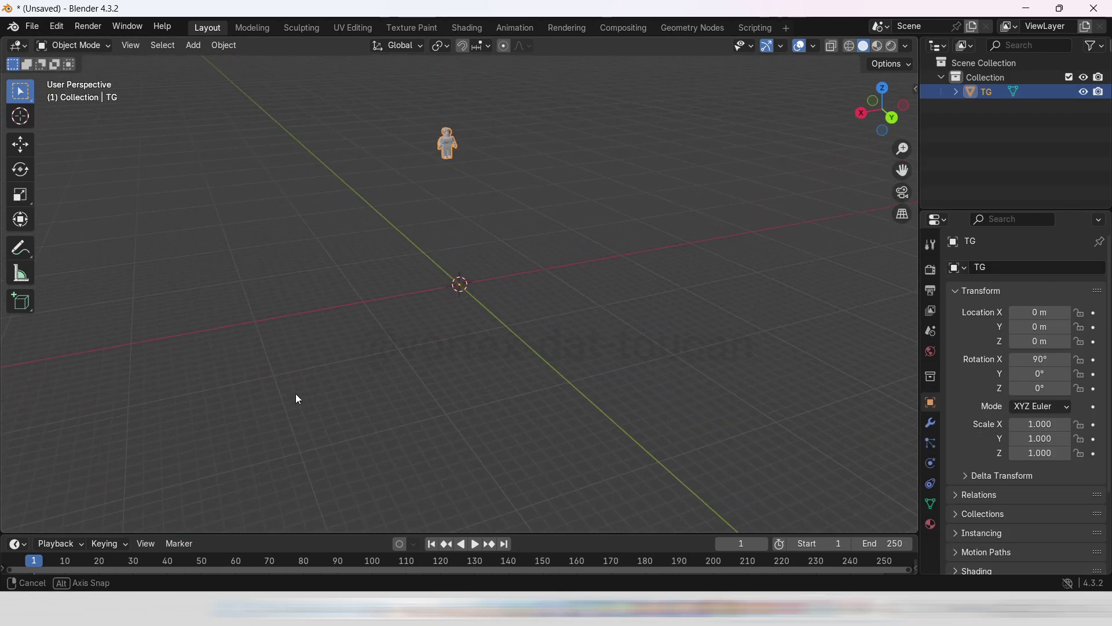
Move the TG geometry to the world origin and raise it to stand on the grid
right_click(423, 298)
mouse_move(381, 360)
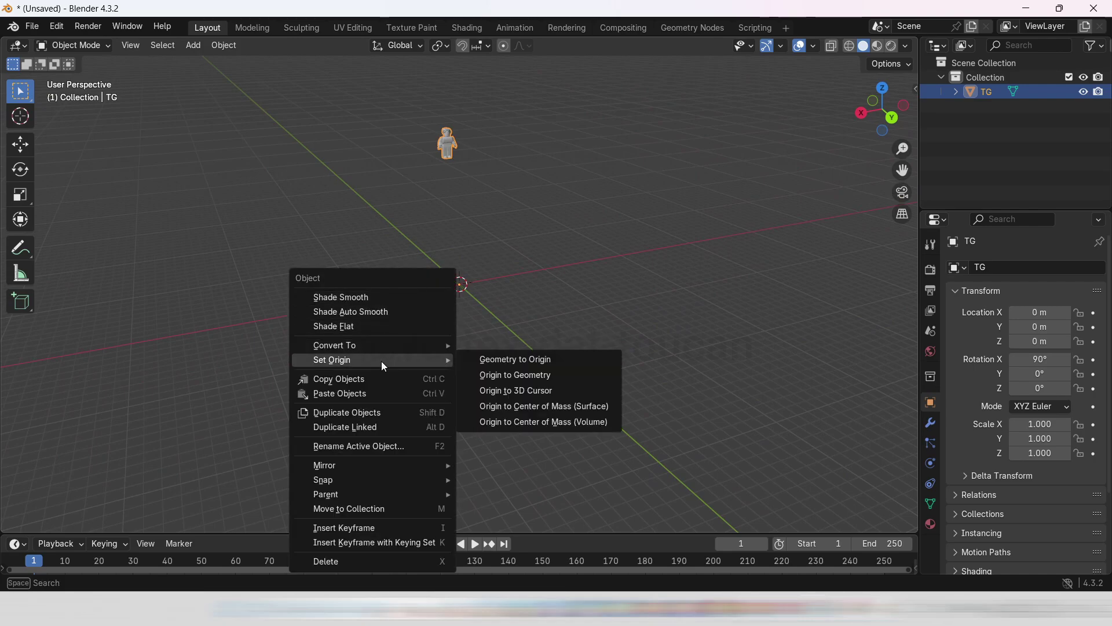
left_click(507, 361)
middle_click_drag(507, 362, 510, 324)
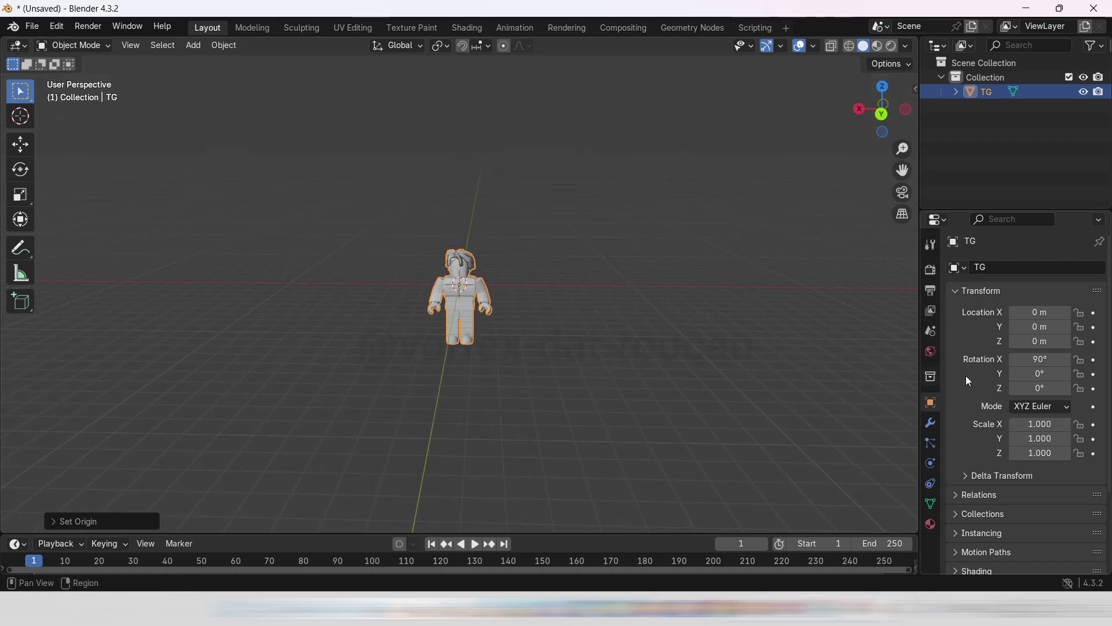
left_click(20, 144)
left_click_drag(382, 266, 494, 349)
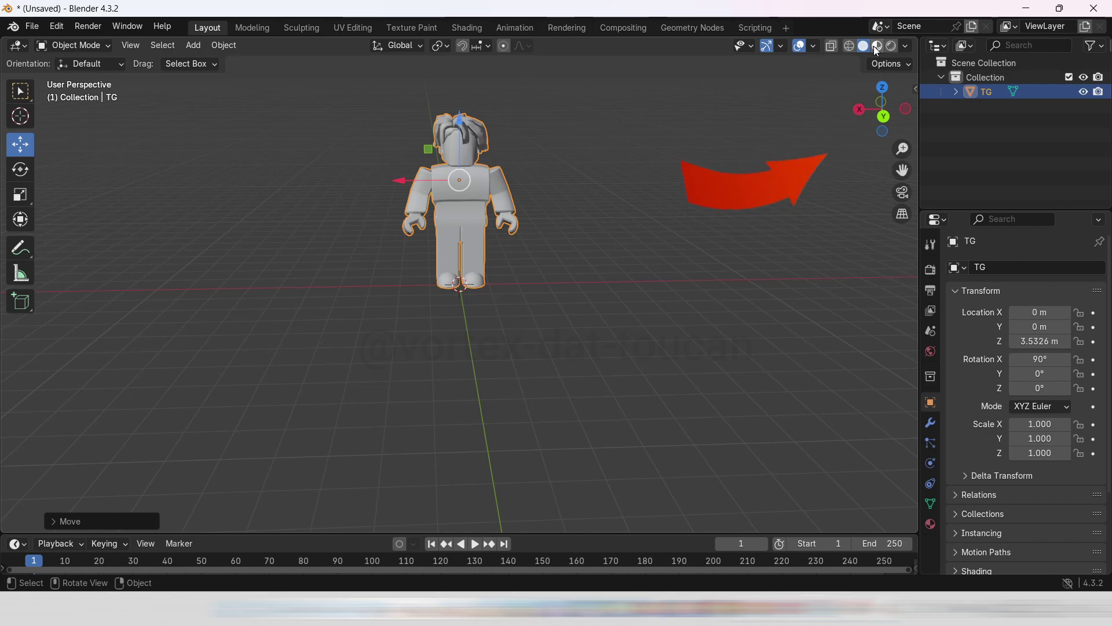
Switch to Material Preview shading and bring up the FBX export option
left_click(878, 47)
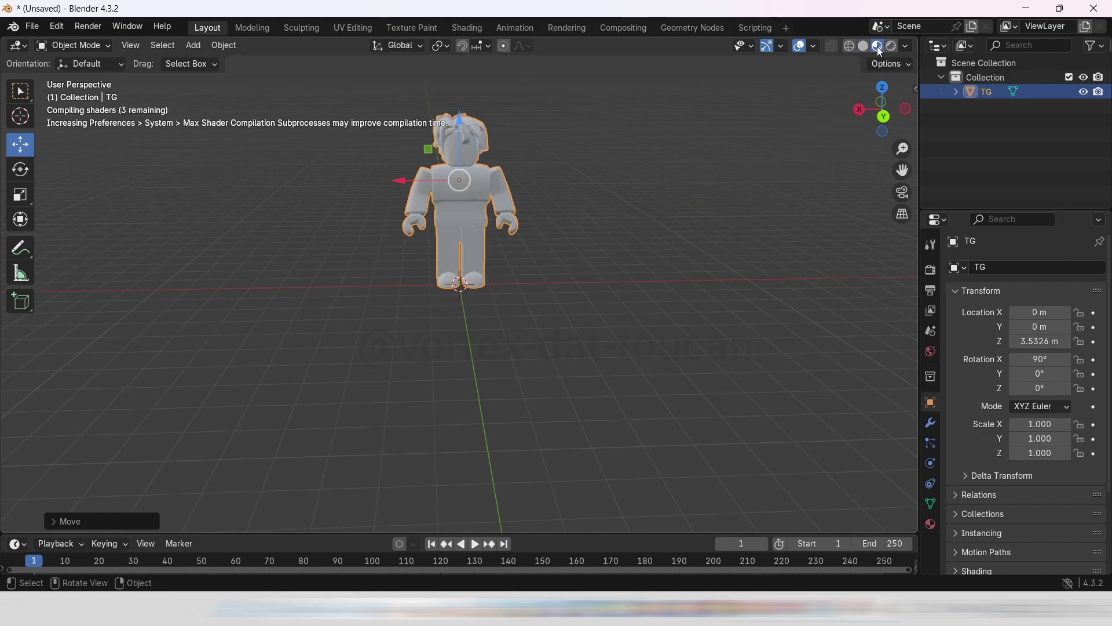
left_click(31, 26)
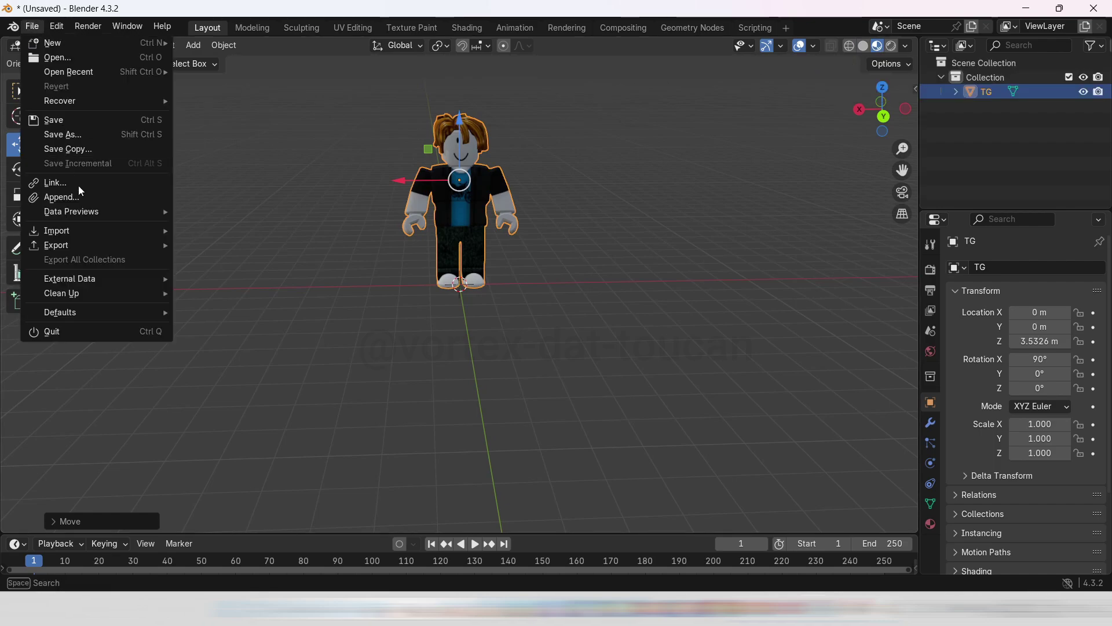
mouse_move(86, 248)
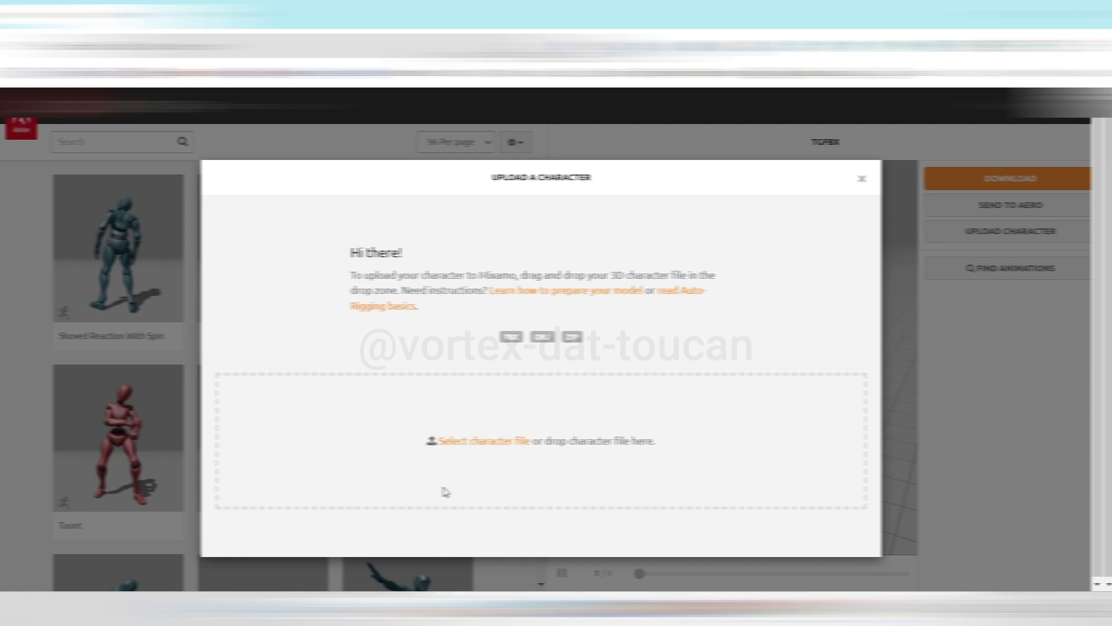
Upload the character file to Mixamo and turn the model to face forward
left_click(484, 441)
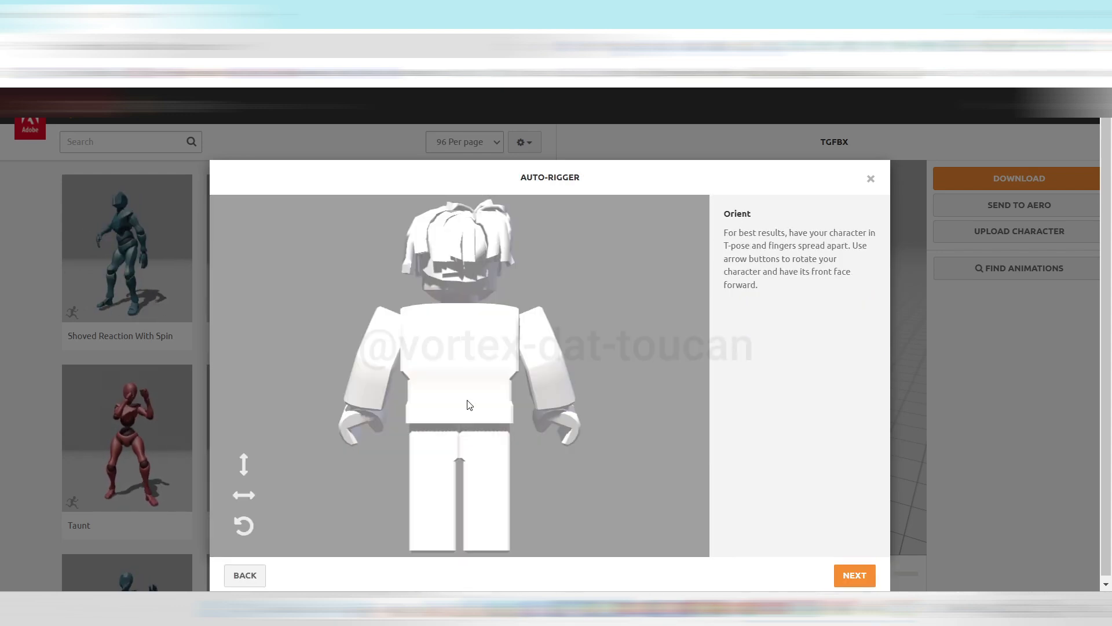
left_click(241, 497)
left_click(241, 498)
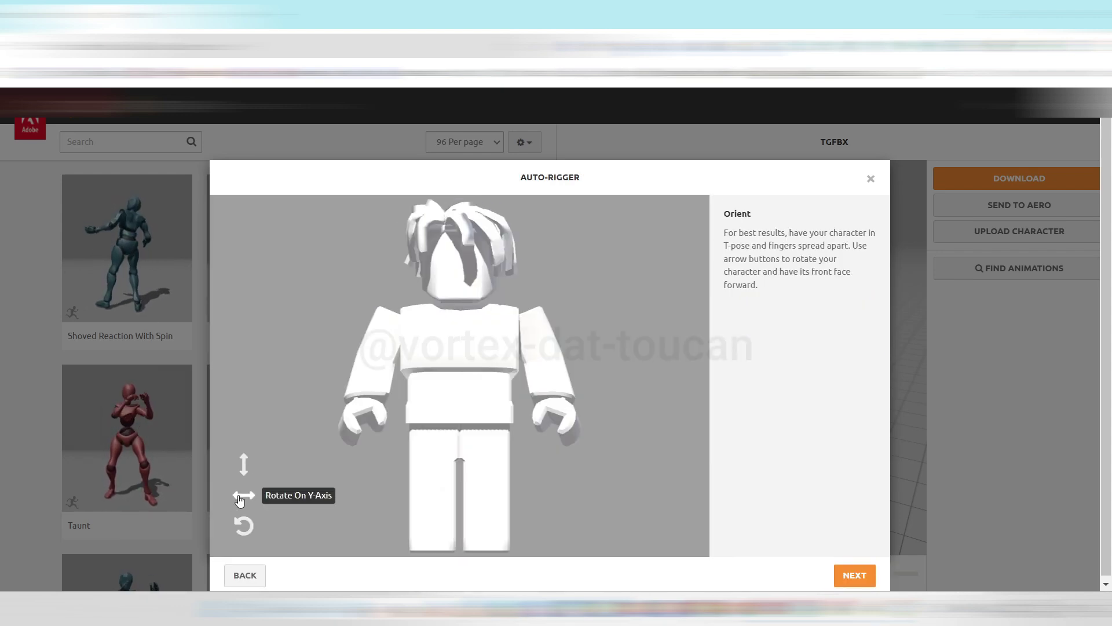
left_click(847, 575)
Place the chin, wrist, elbow, knee and groin markers, then auto-rig and accept the result
left_click_drag(289, 376, 459, 293)
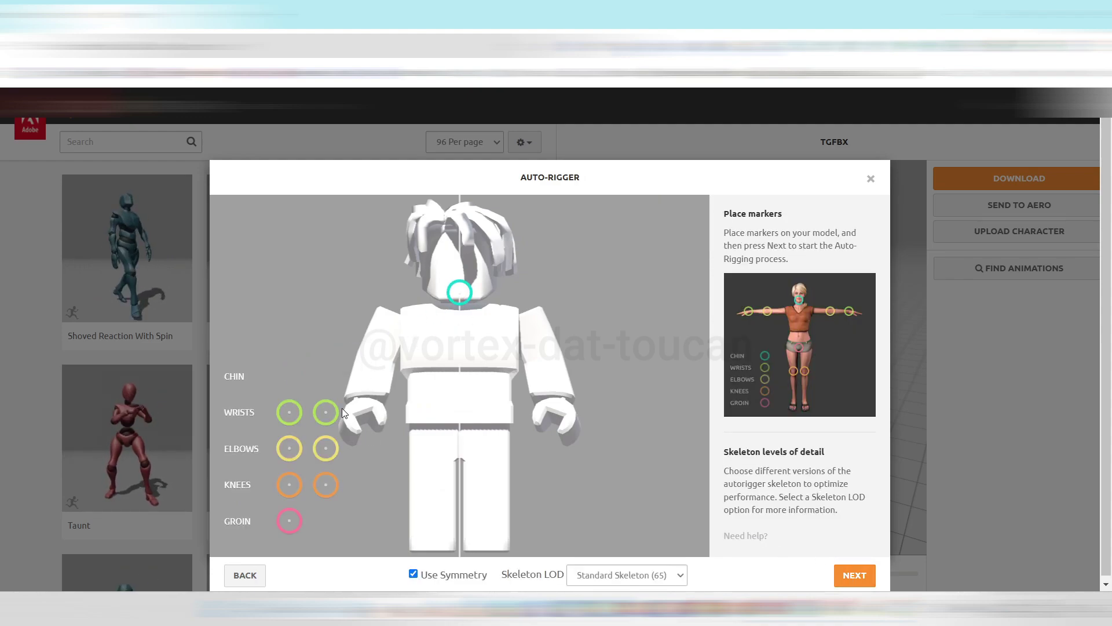
left_click_drag(326, 412, 553, 397)
left_click_drag(325, 447, 544, 365)
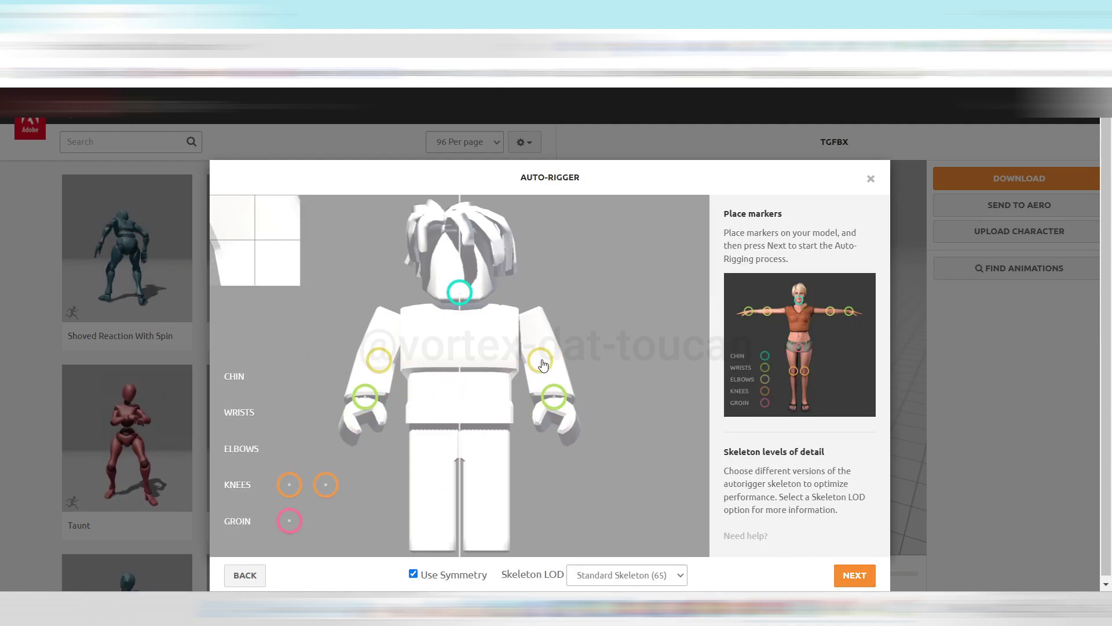
left_click_drag(325, 485, 486, 495)
left_click_drag(289, 520, 454, 404)
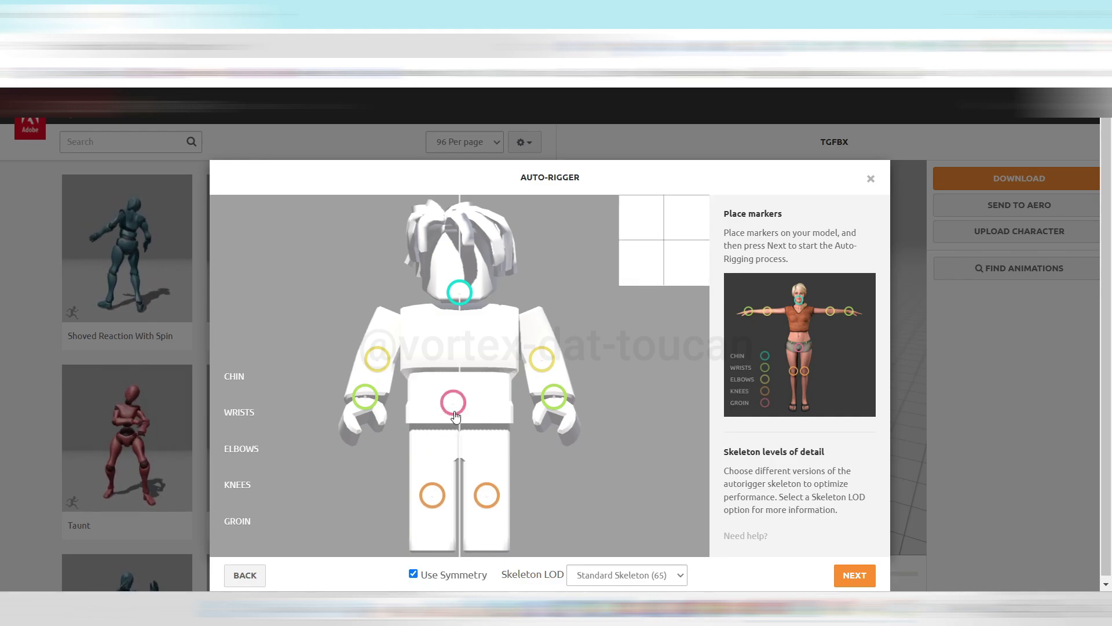
left_click(846, 574)
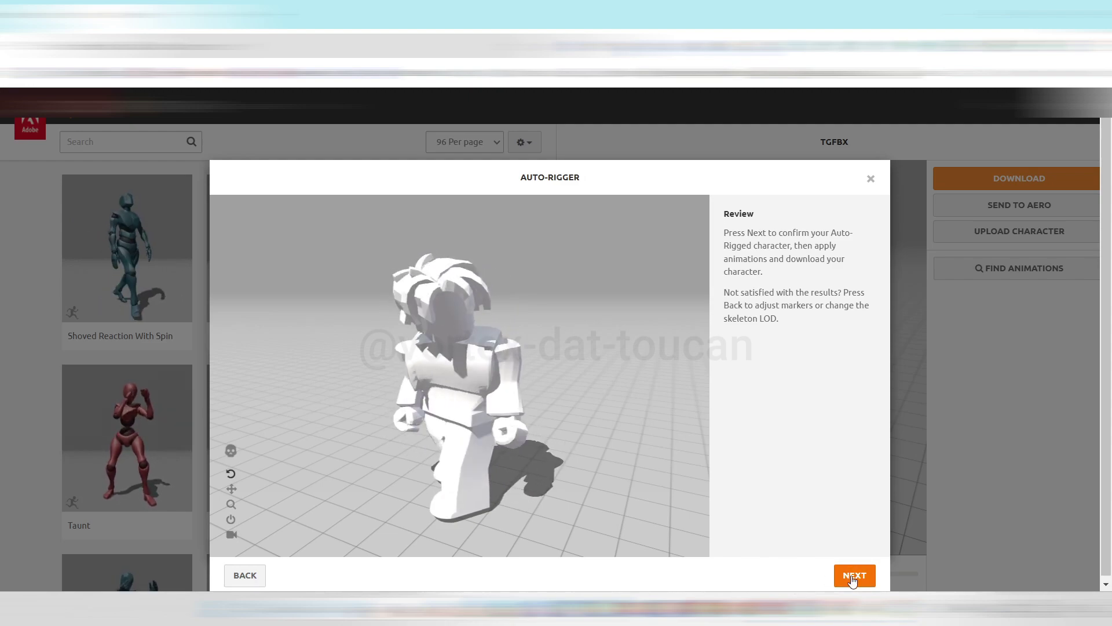
left_click(853, 579)
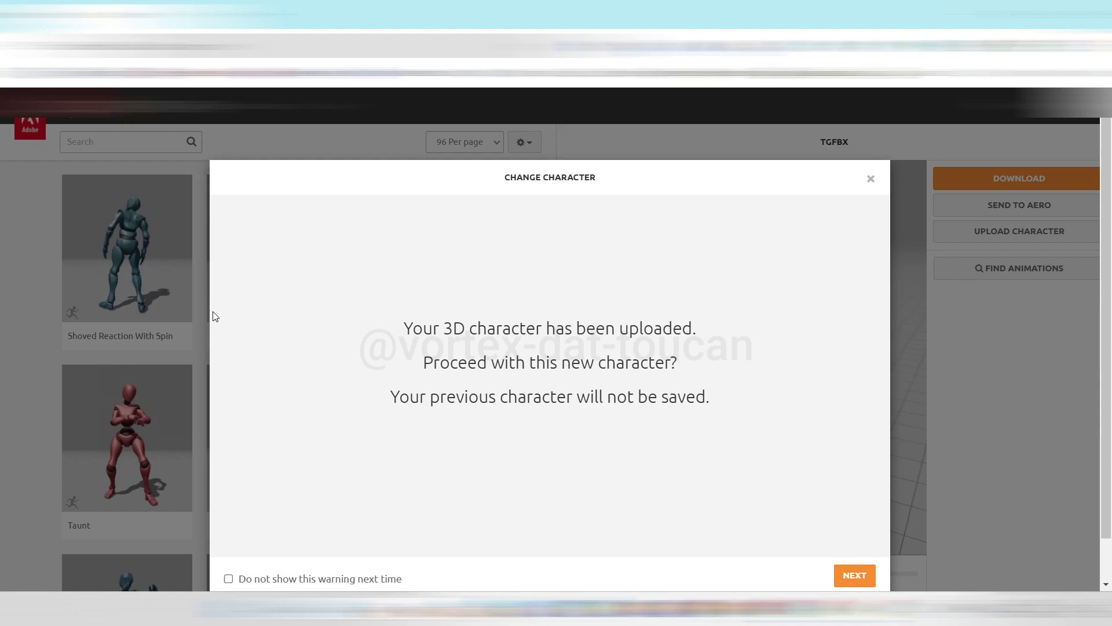
Download the Walking animation as FBX Binary with skin at 30 fps
scroll(270, 394, "down", 5)
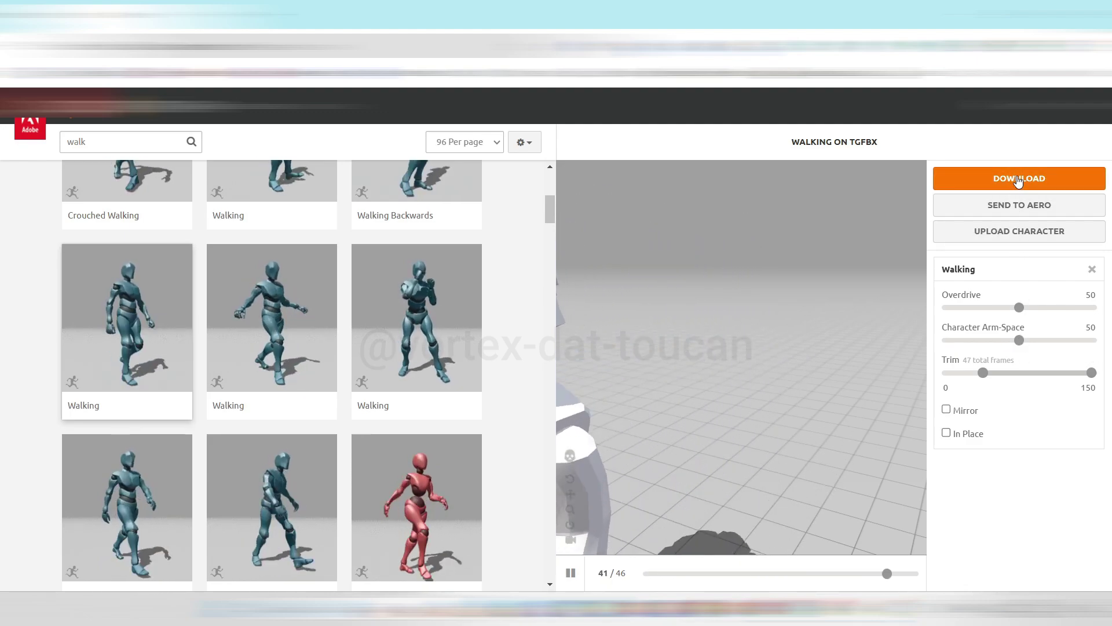
left_click(1019, 180)
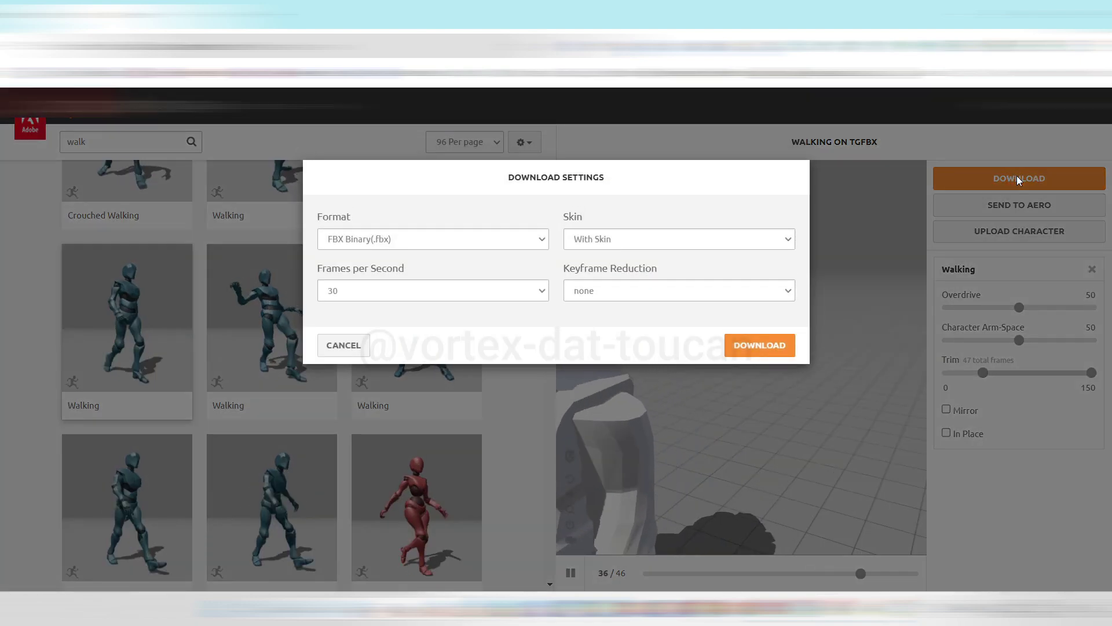
left_click(752, 348)
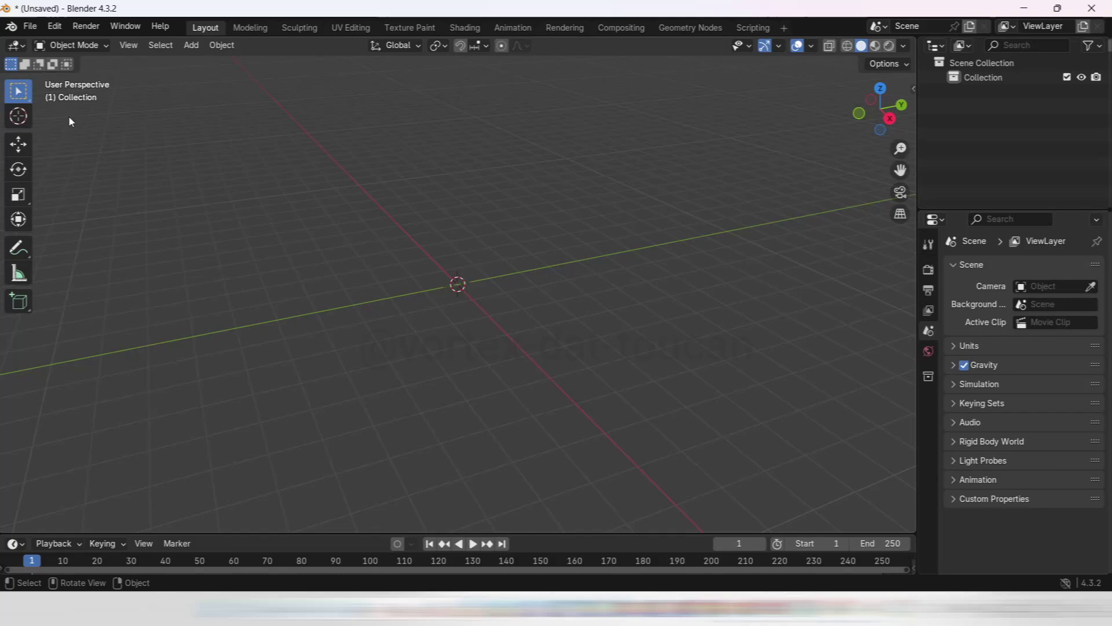
Import the Mixamo walking FBX into Blender and play through the walk
left_click(30, 26)
mouse_move(66, 236)
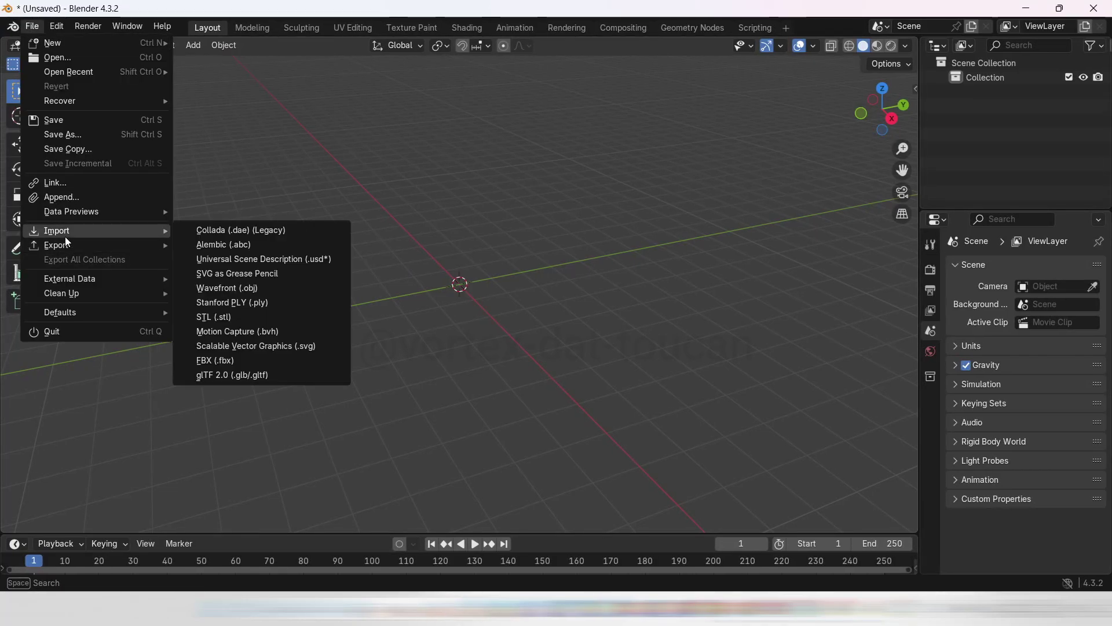
left_click(221, 357)
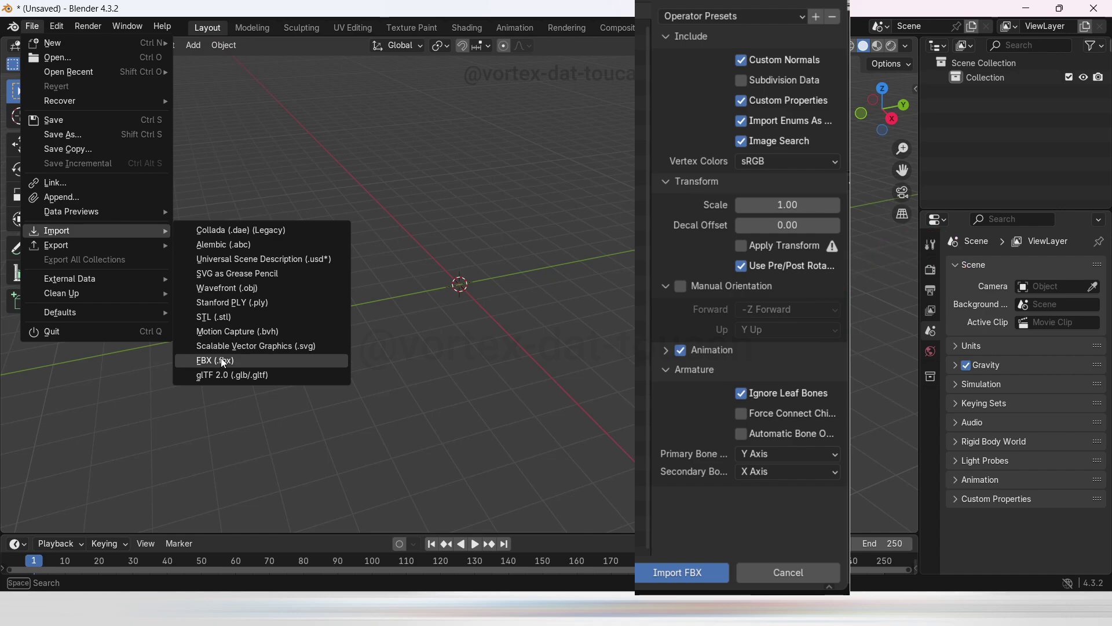
key("Return")
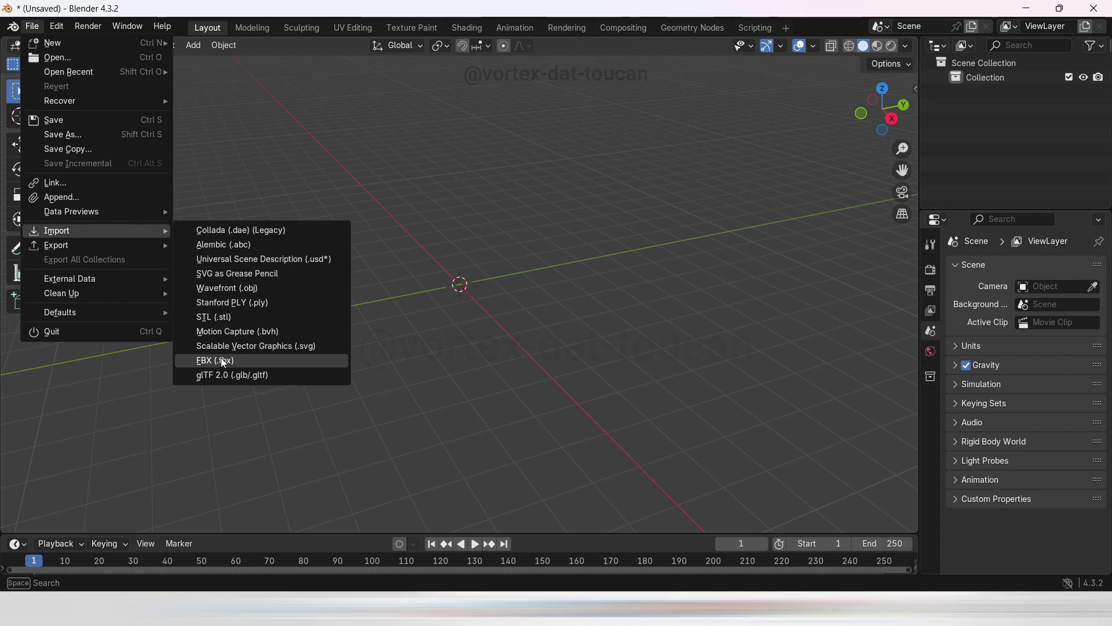
middle_click_drag(536, 445, 579, 486)
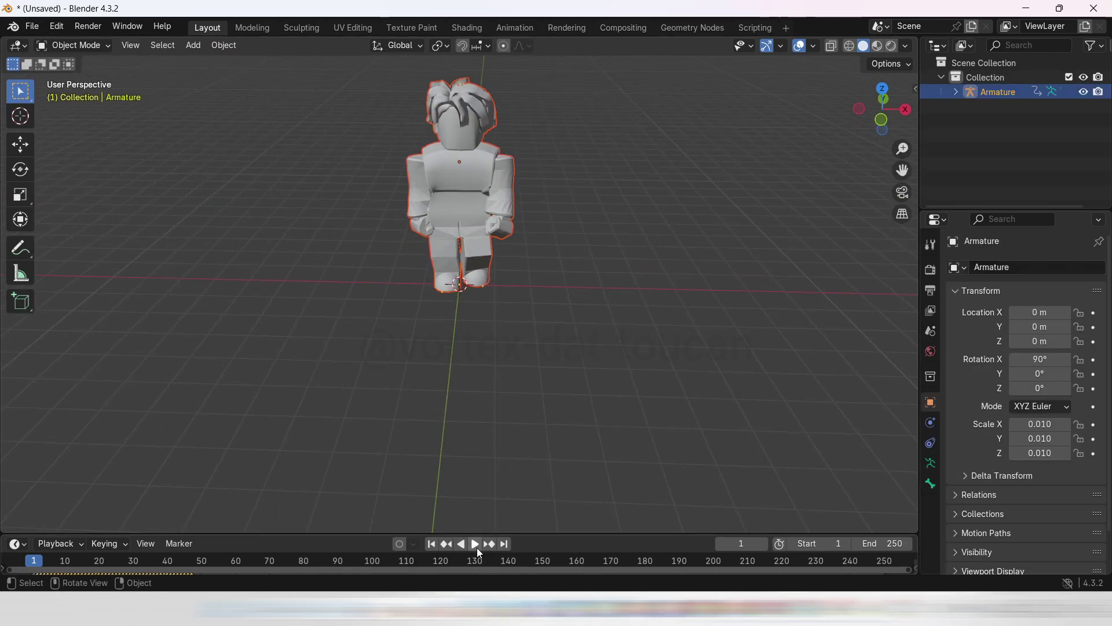
left_click(475, 544)
left_click(475, 544)
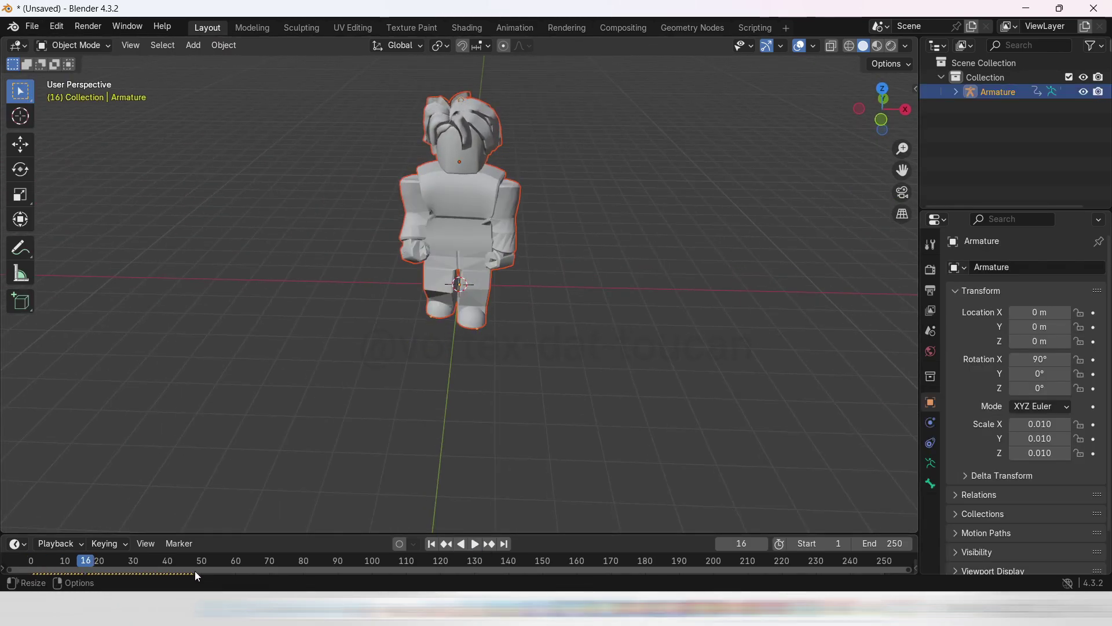
left_click_drag(168, 567, 196, 576)
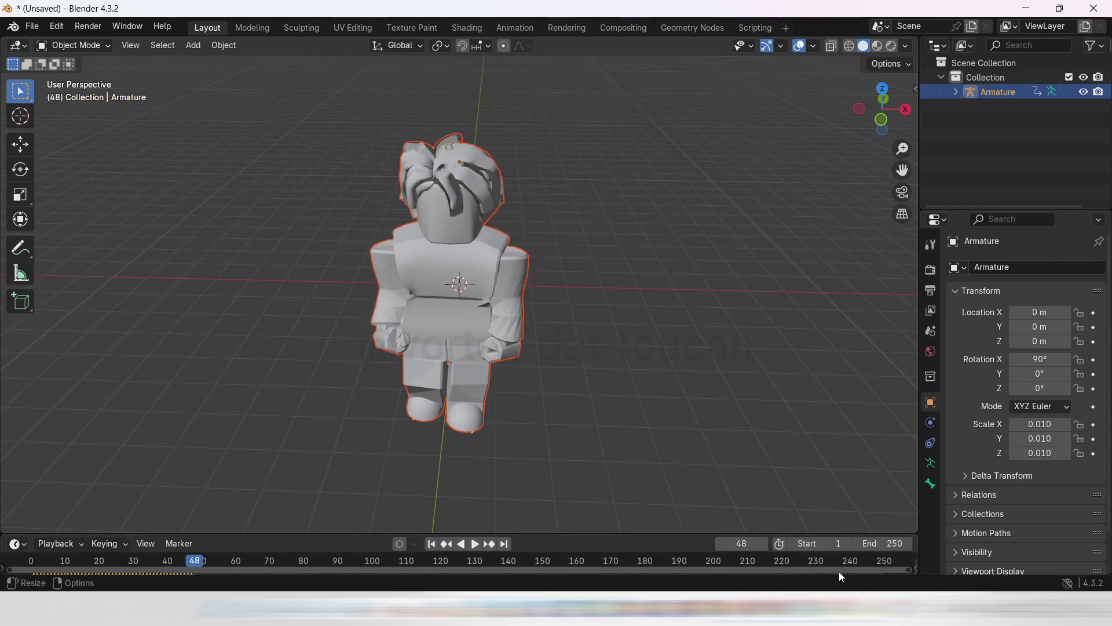
Set the end frame to 48 and play the walk cycle in Material Preview shading
double_click(901, 544)
key("Return")
left_click(471, 546)
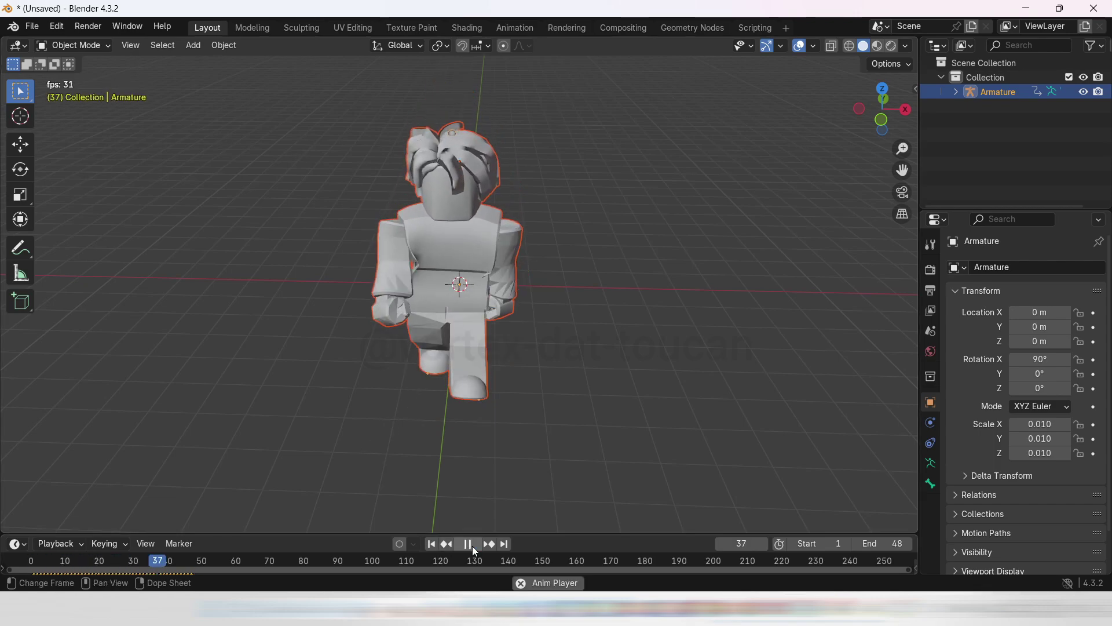
left_click(472, 544)
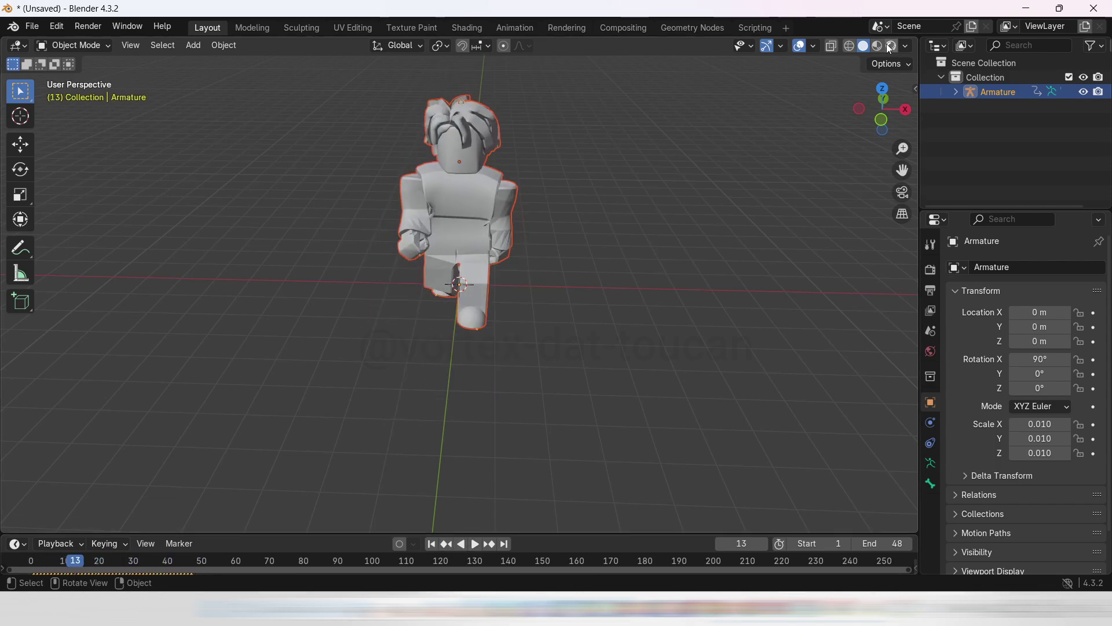
left_click(877, 45)
left_click(471, 546)
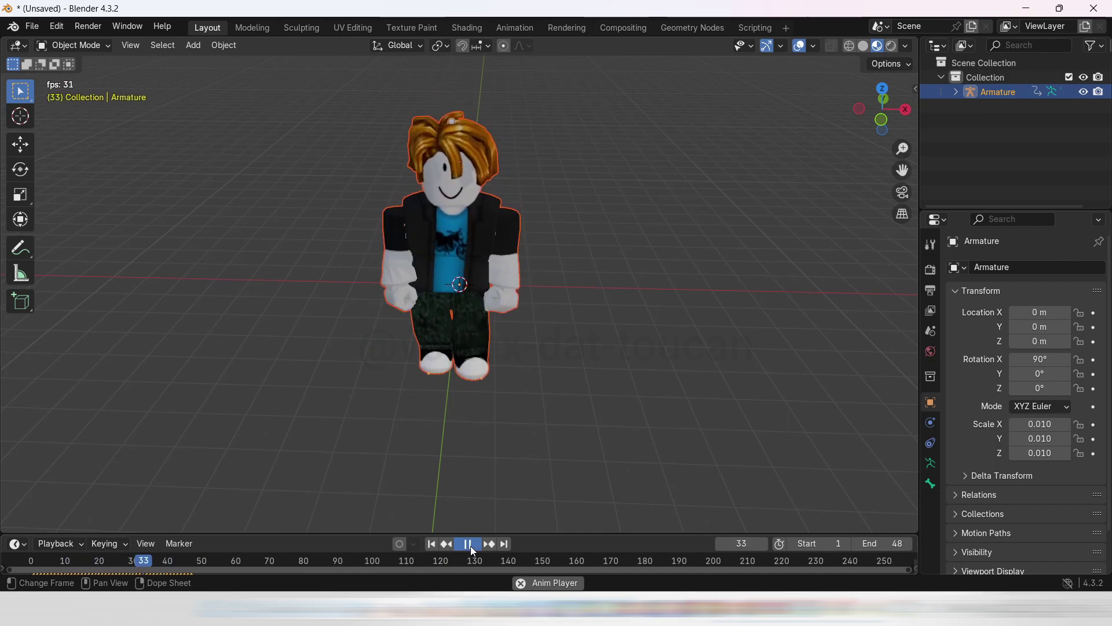
left_click(470, 545)
Export FBX with Copy path mode, Armature and Mesh only, scale 0.01, NLA Strips off
left_click(33, 30)
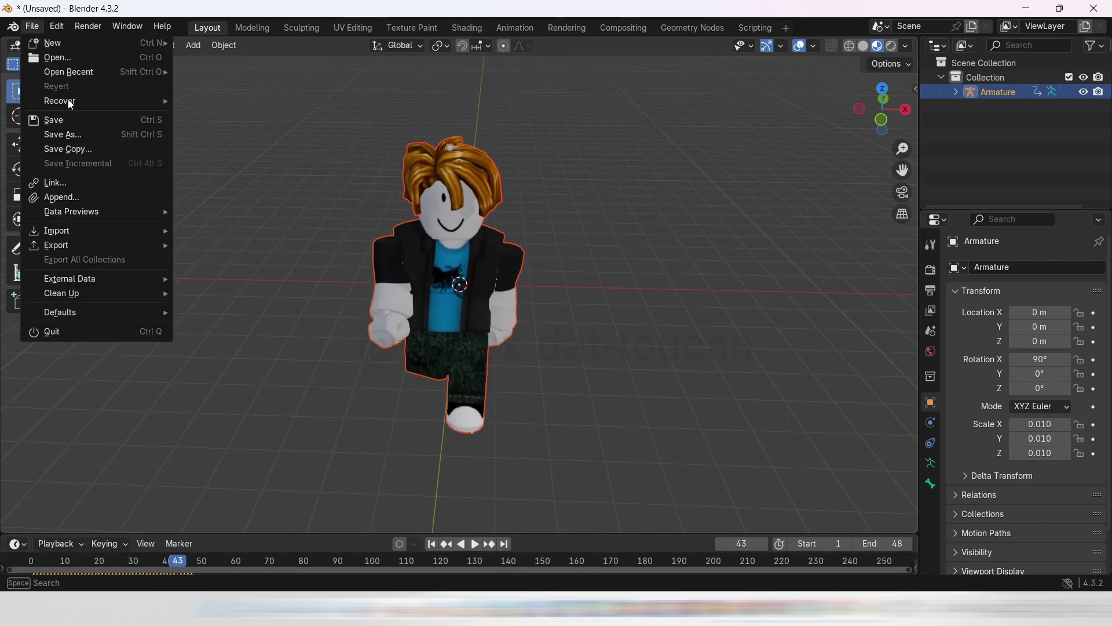
mouse_move(84, 239)
left_click(209, 374)
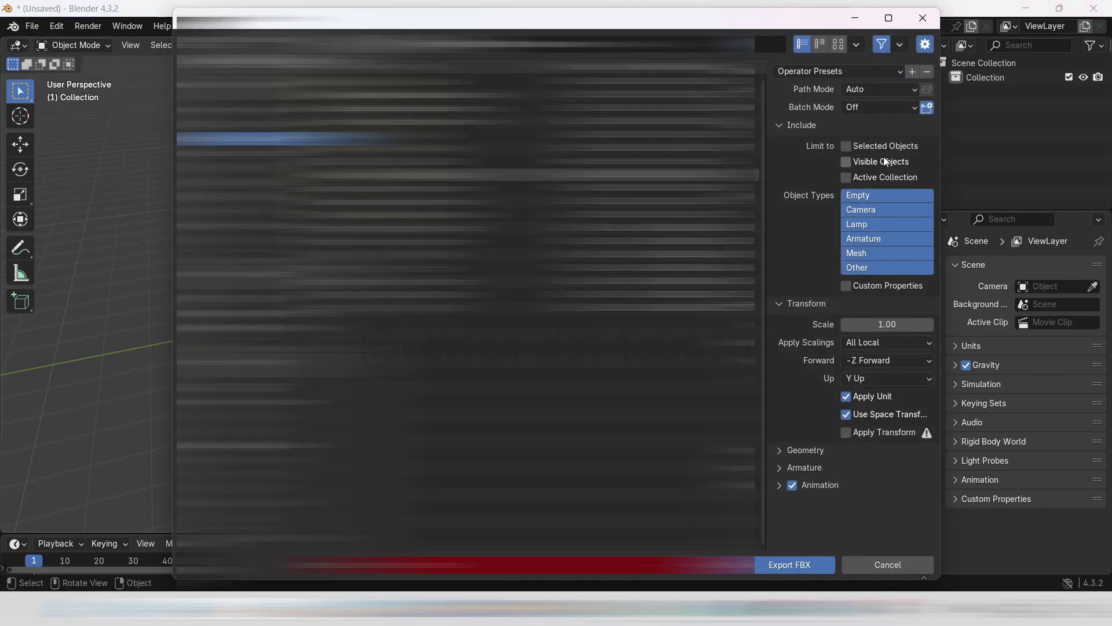
left_click(865, 92)
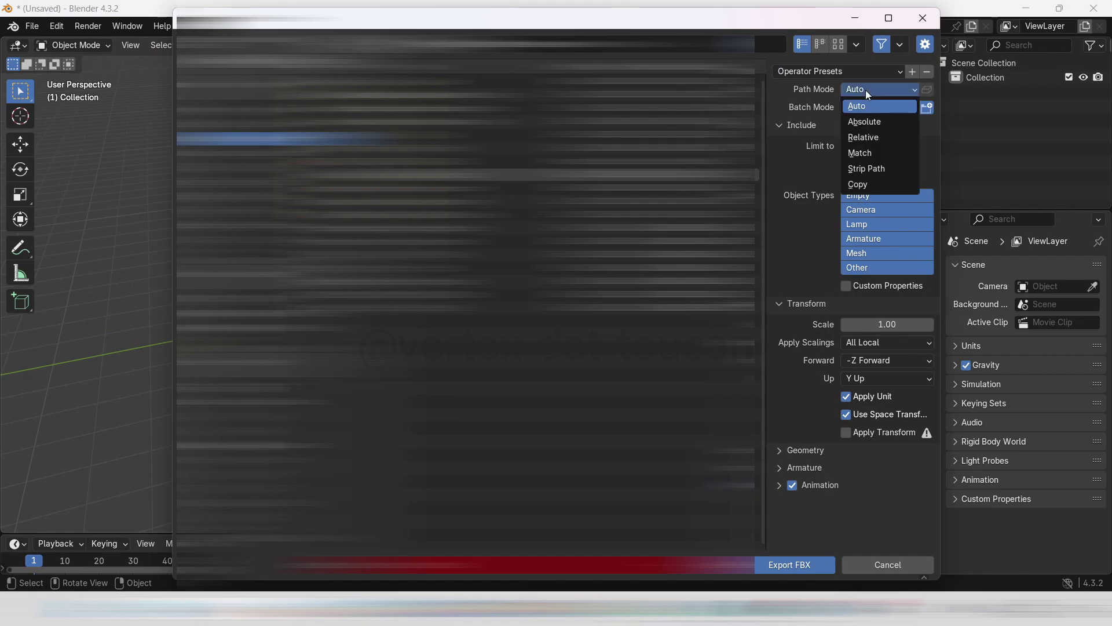
left_click(877, 186)
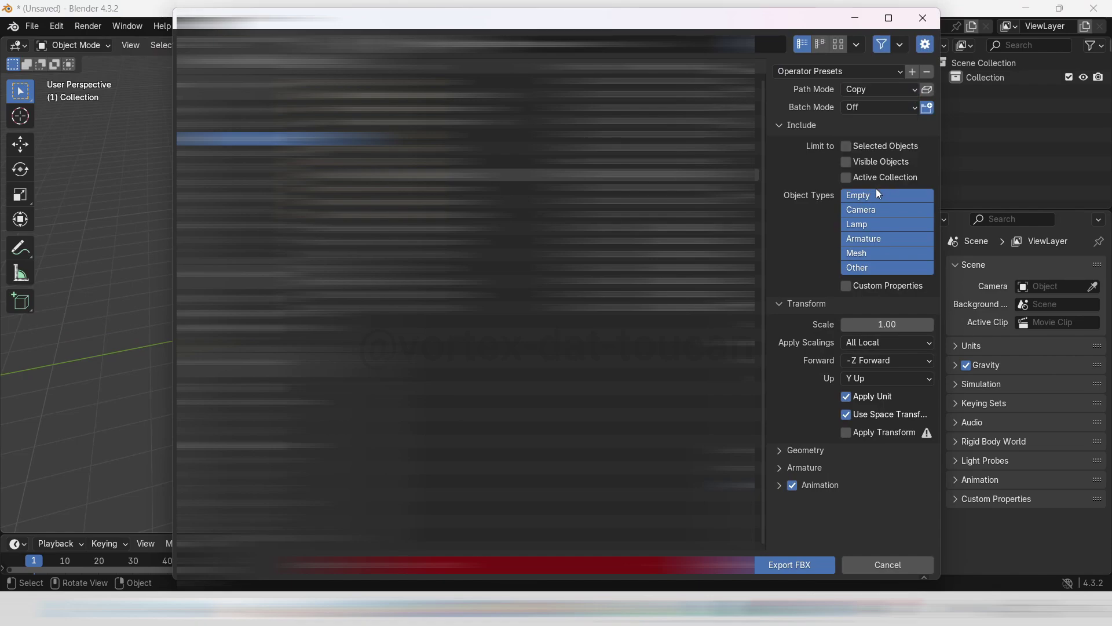
left_click(874, 243)
left_click(877, 258, "shift")
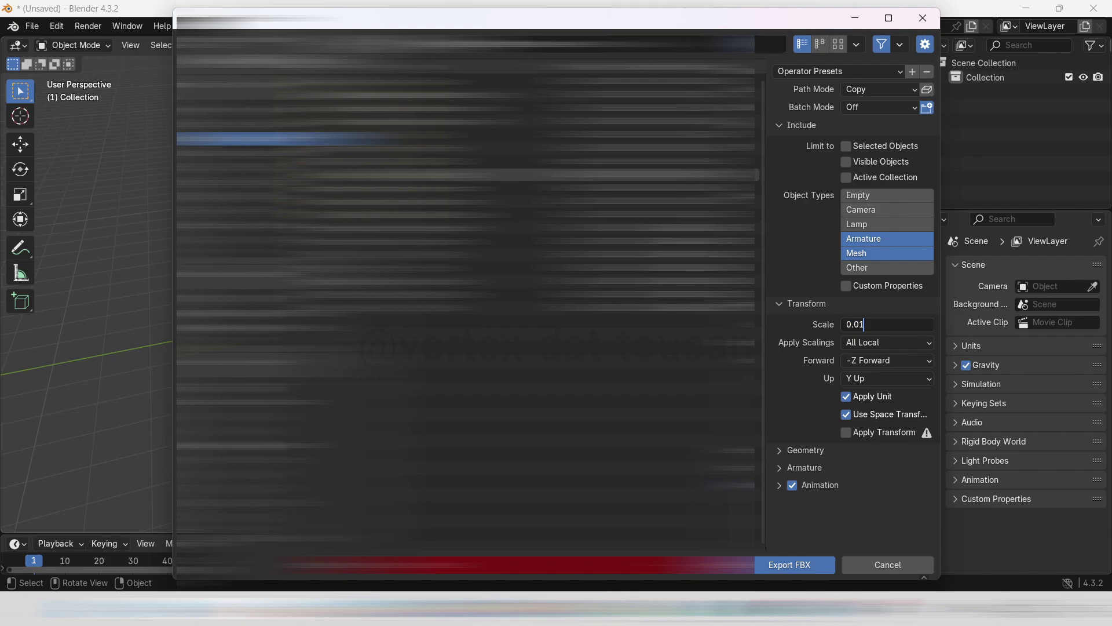
key("Return")
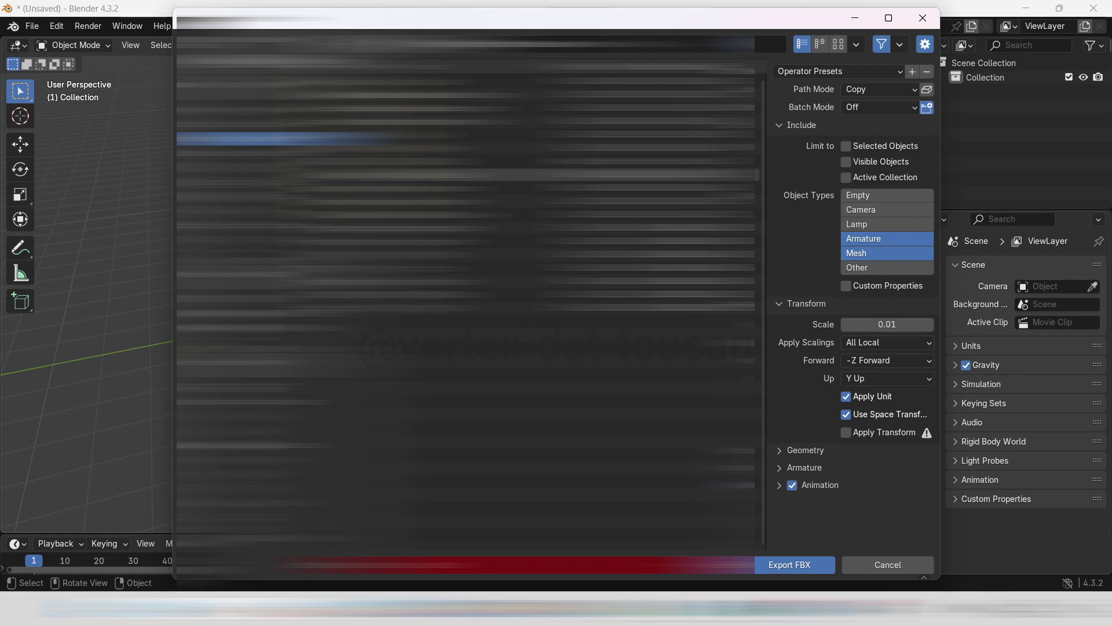
left_click(779, 485)
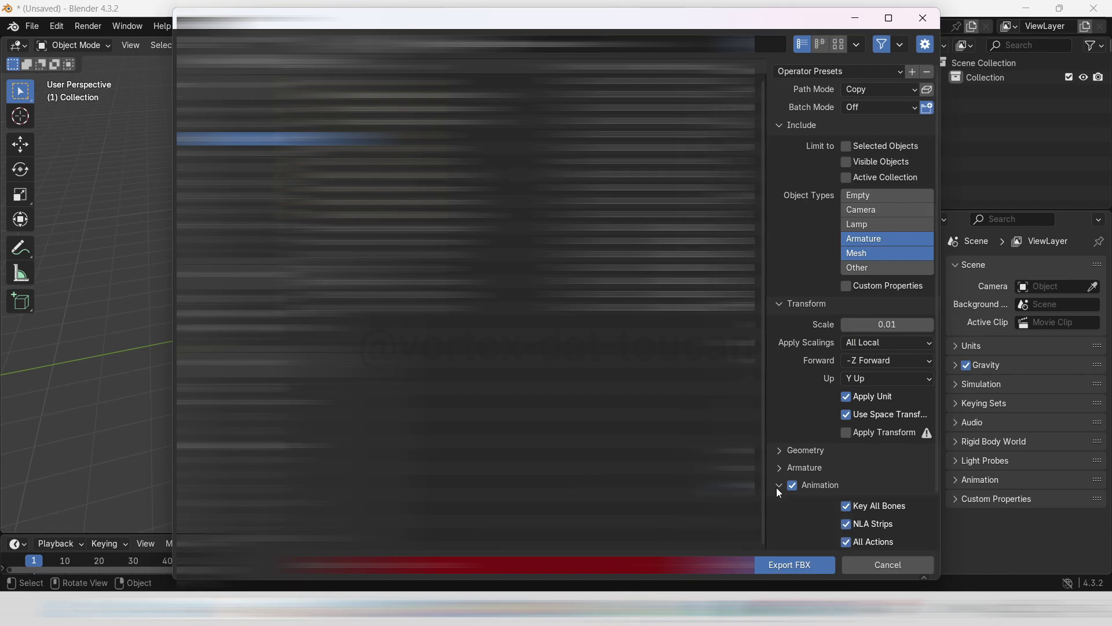
left_click(844, 524)
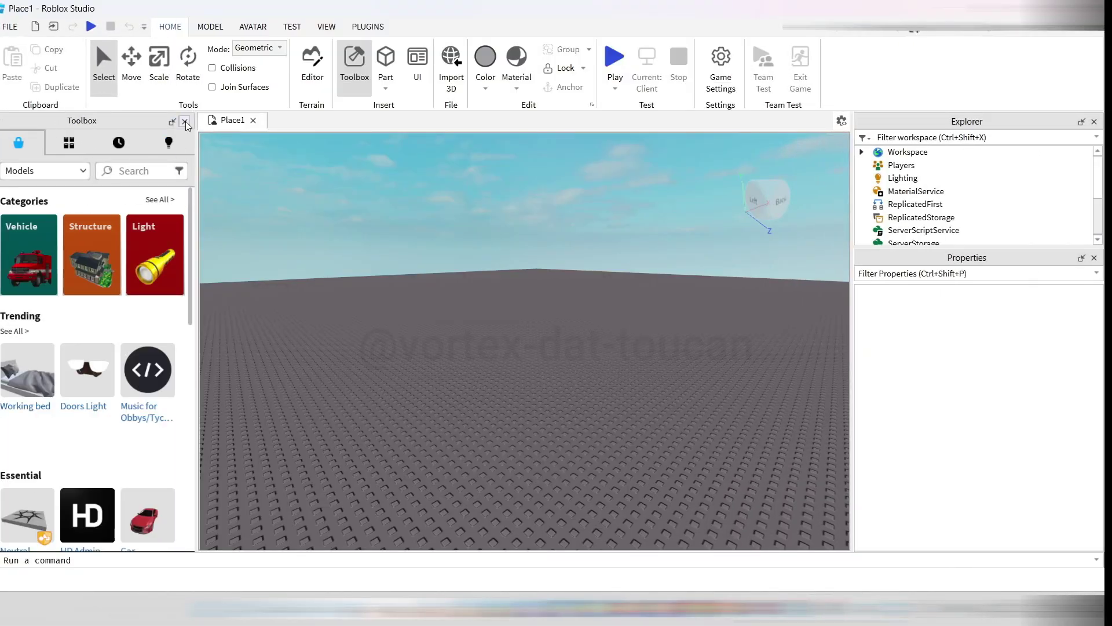
Import animation.fbx via Import 3D with Insert Using Scene Position enabled
left_click(352, 78)
left_click(452, 68)
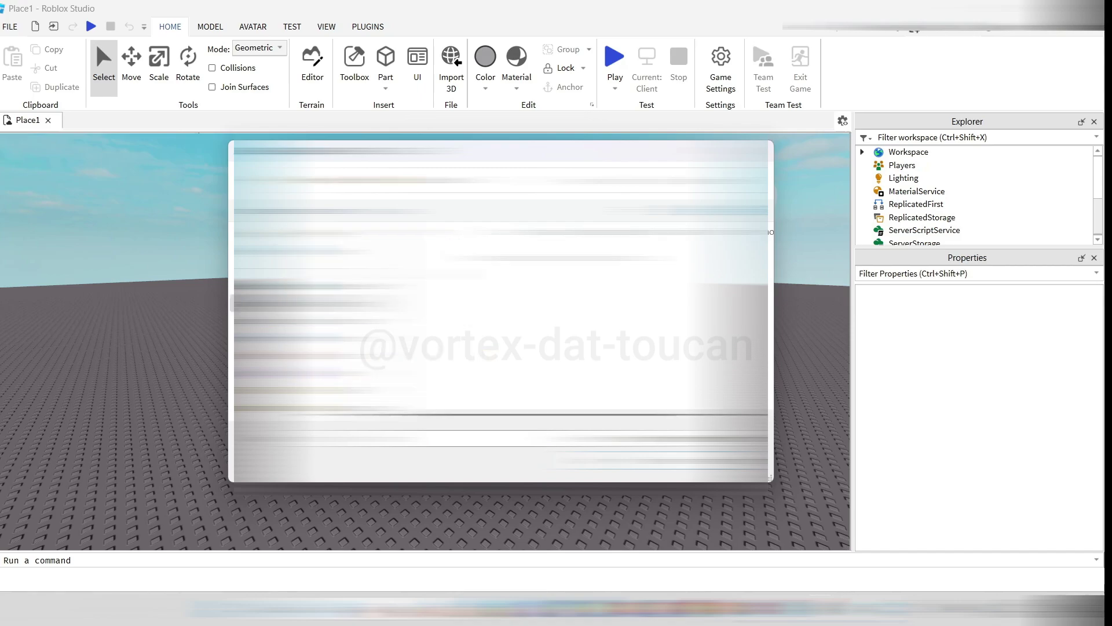
left_click(406, 271)
double_click(412, 272)
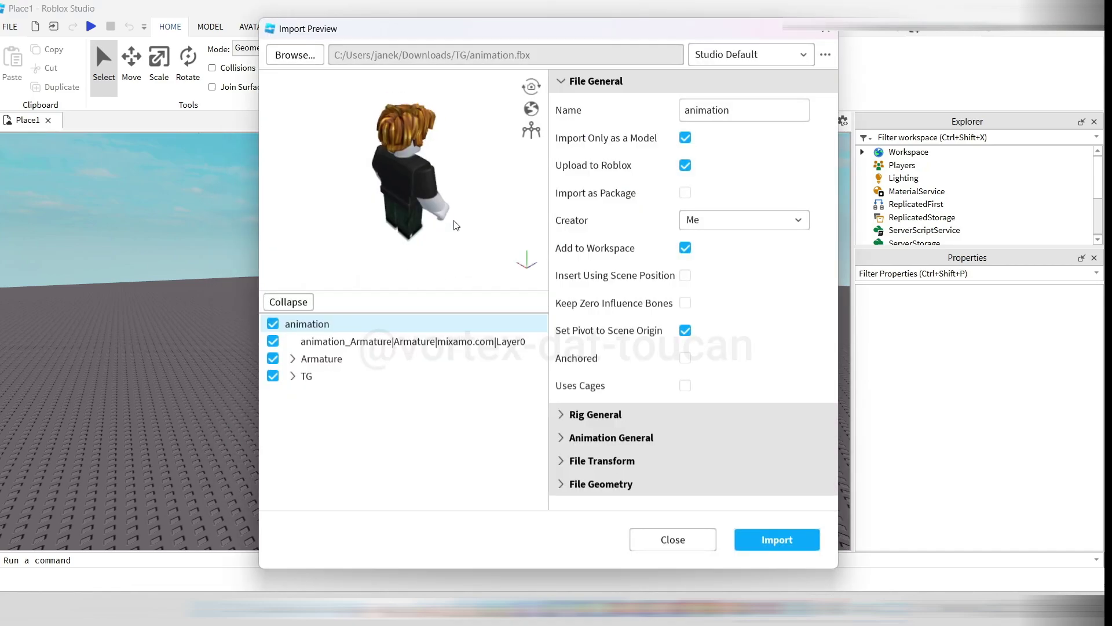
left_click(334, 342)
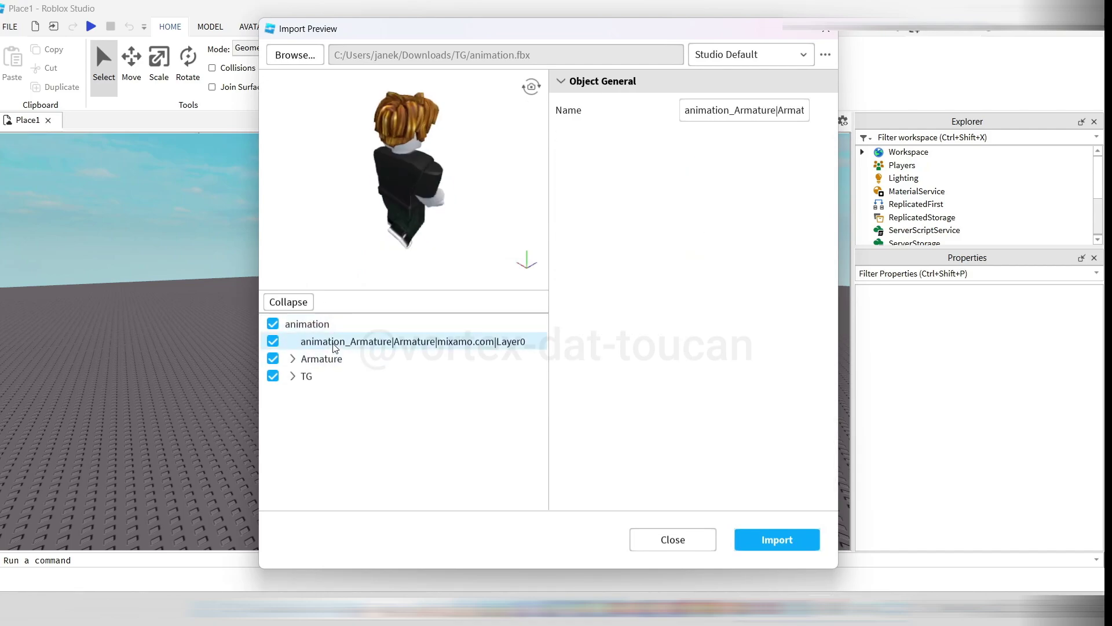
left_click(315, 325)
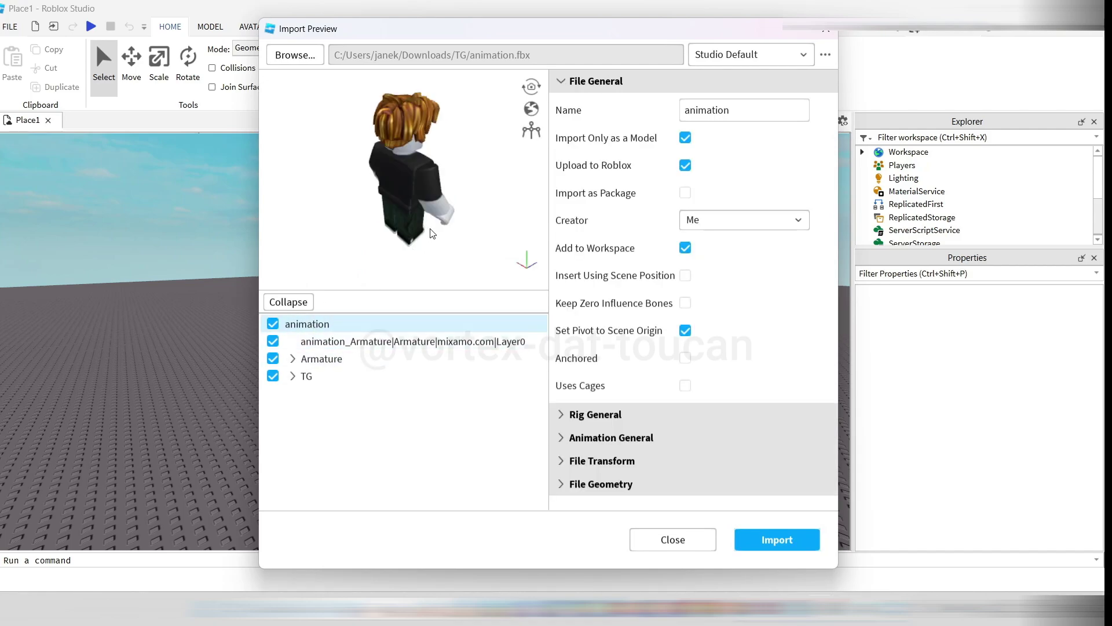
left_click_drag(352, 216, 290, 193)
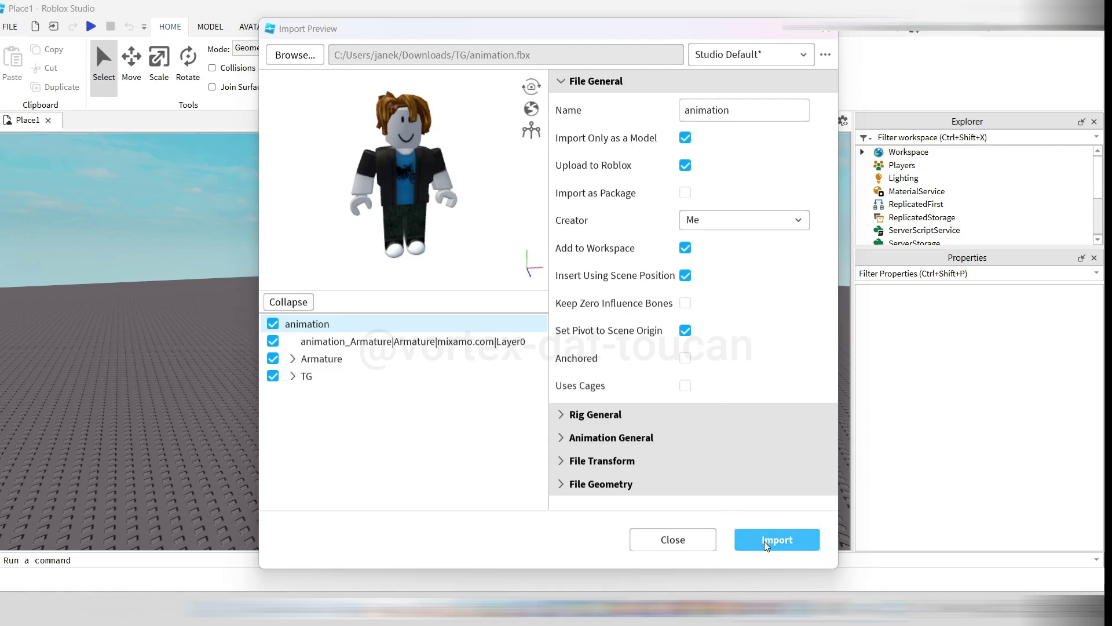
left_click(766, 539)
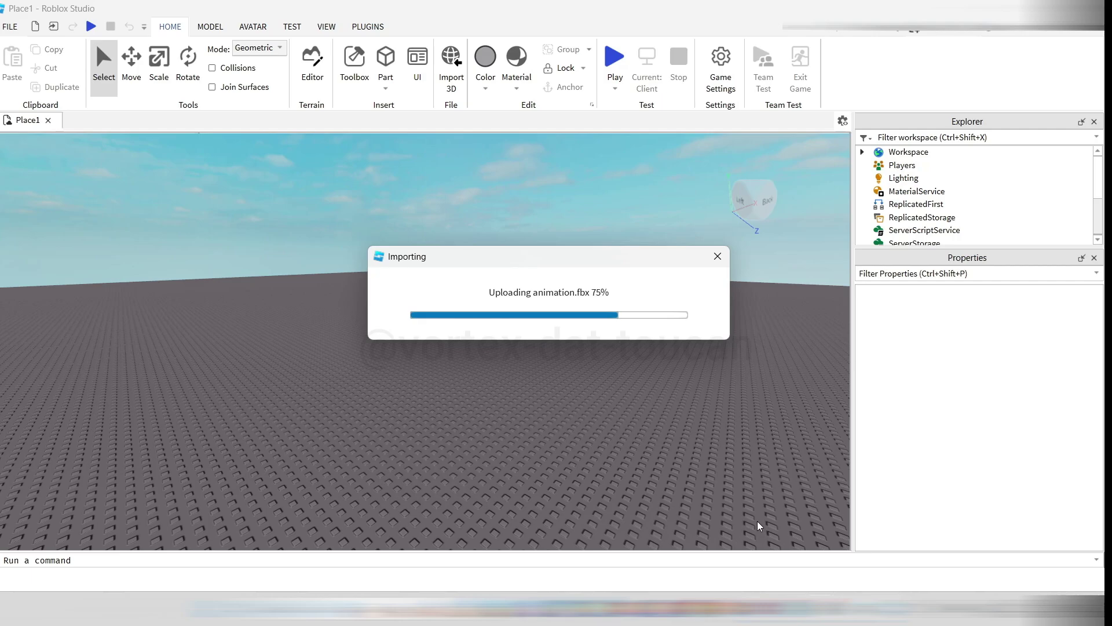
Dismiss the import progress and launch Moon Animator from Plugins
left_click(680, 362)
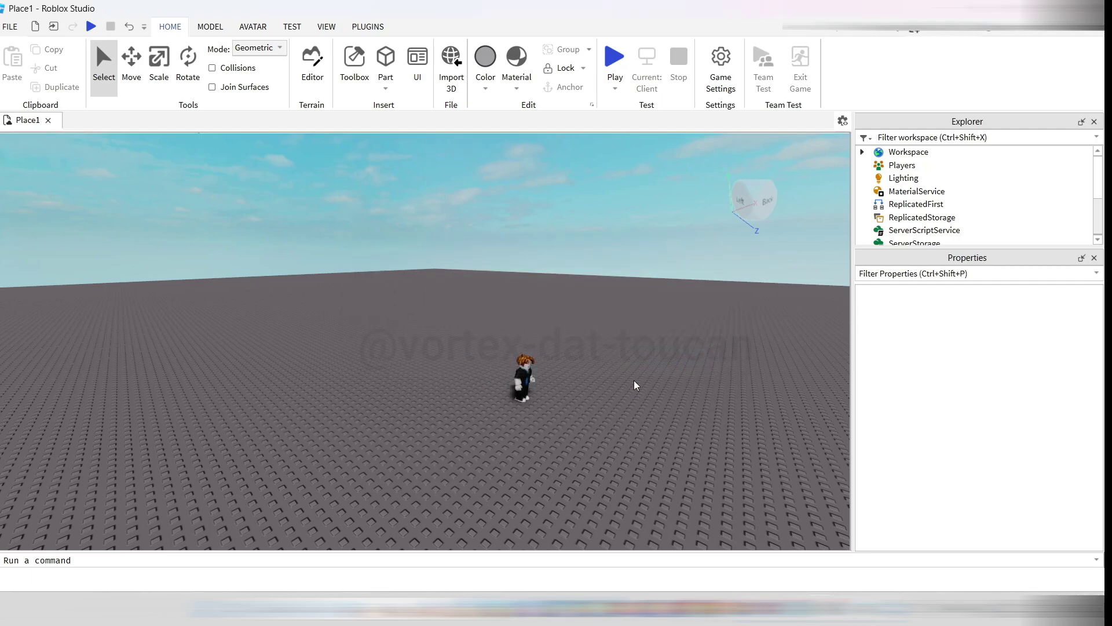
scroll(560, 414, "up", 5)
left_click(368, 27)
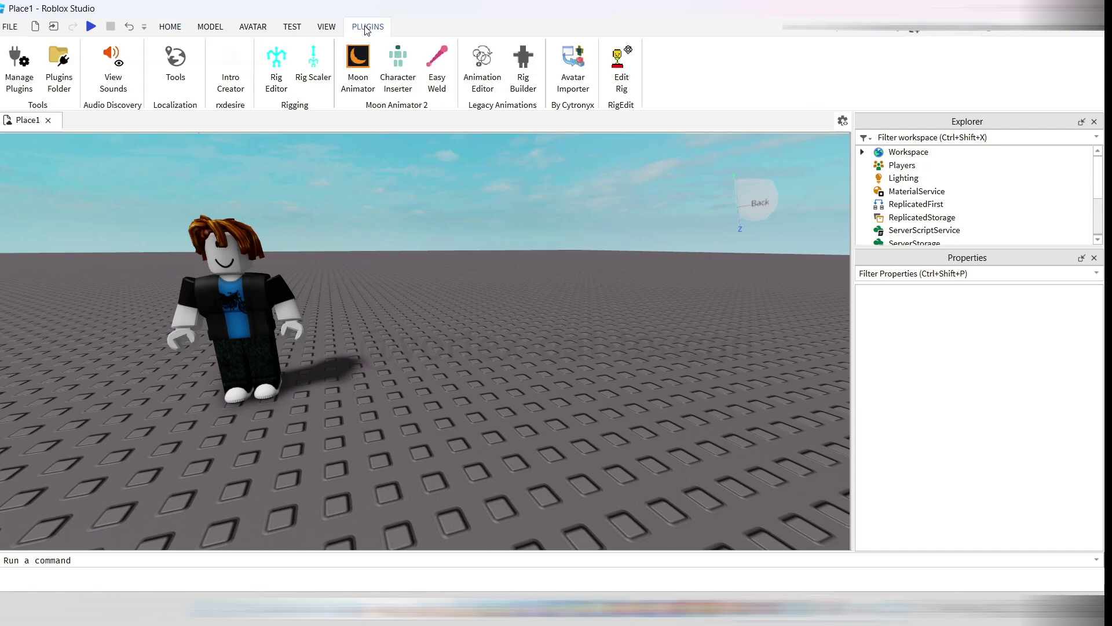
left_click(364, 69)
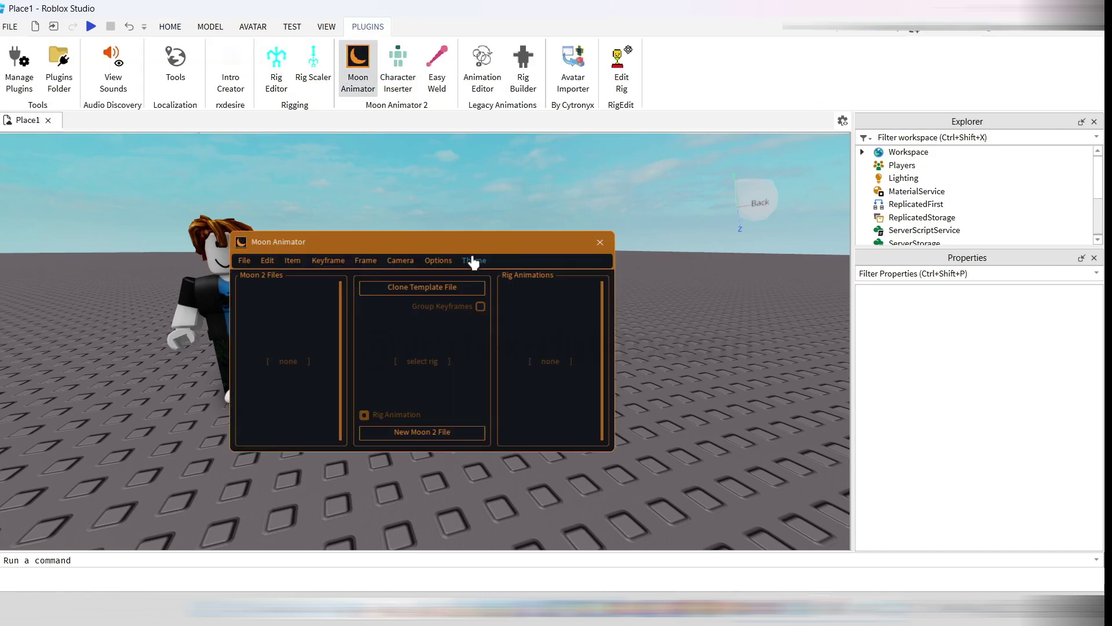
left_click_drag(478, 248, 672, 179)
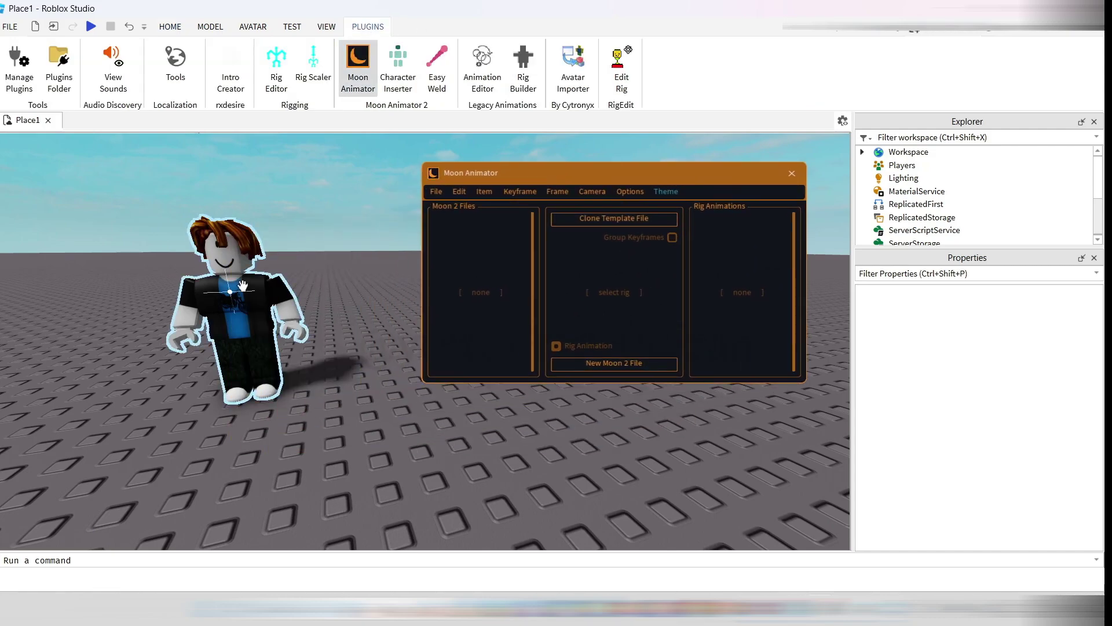
Load animation.fbx onto the character rig and open ImportedAnimation in the timeline
left_click(235, 307)
left_click(714, 243)
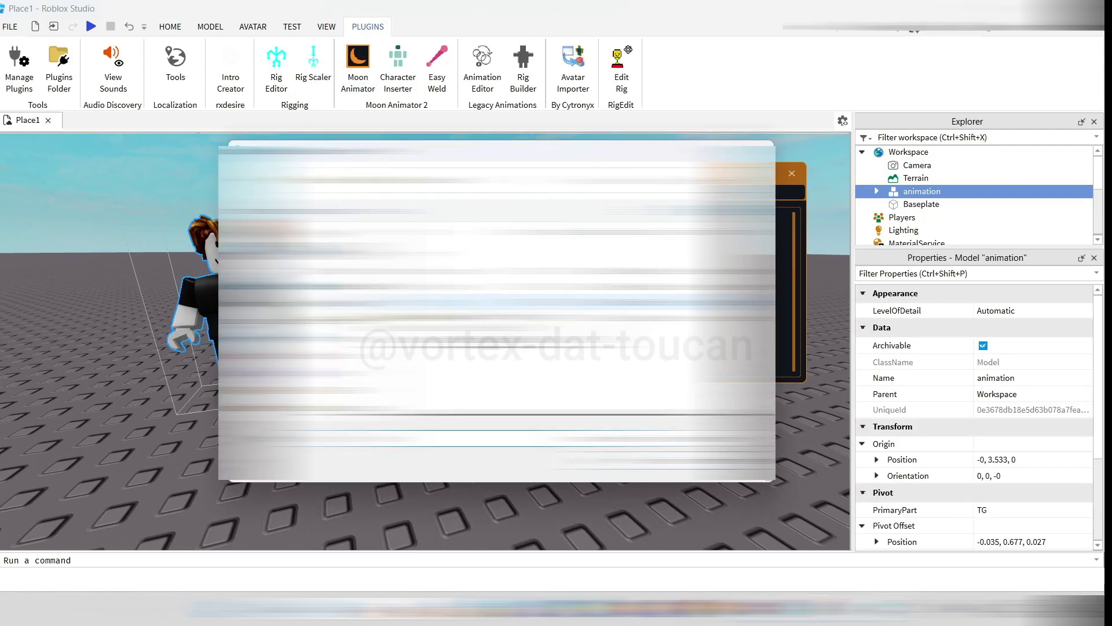
left_click(498, 270)
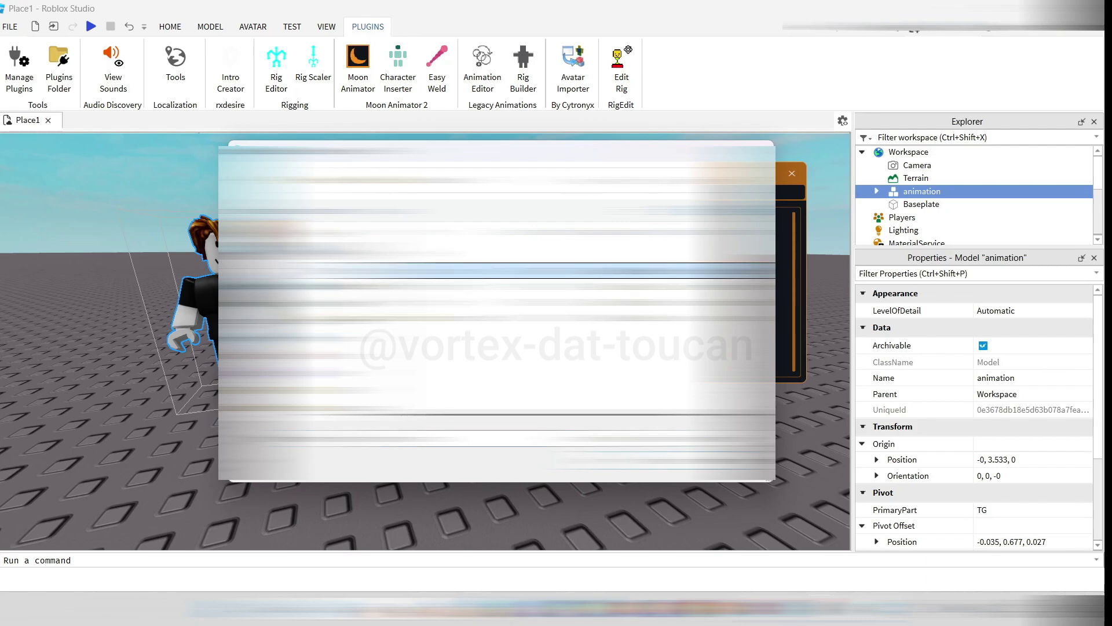
double_click(395, 281)
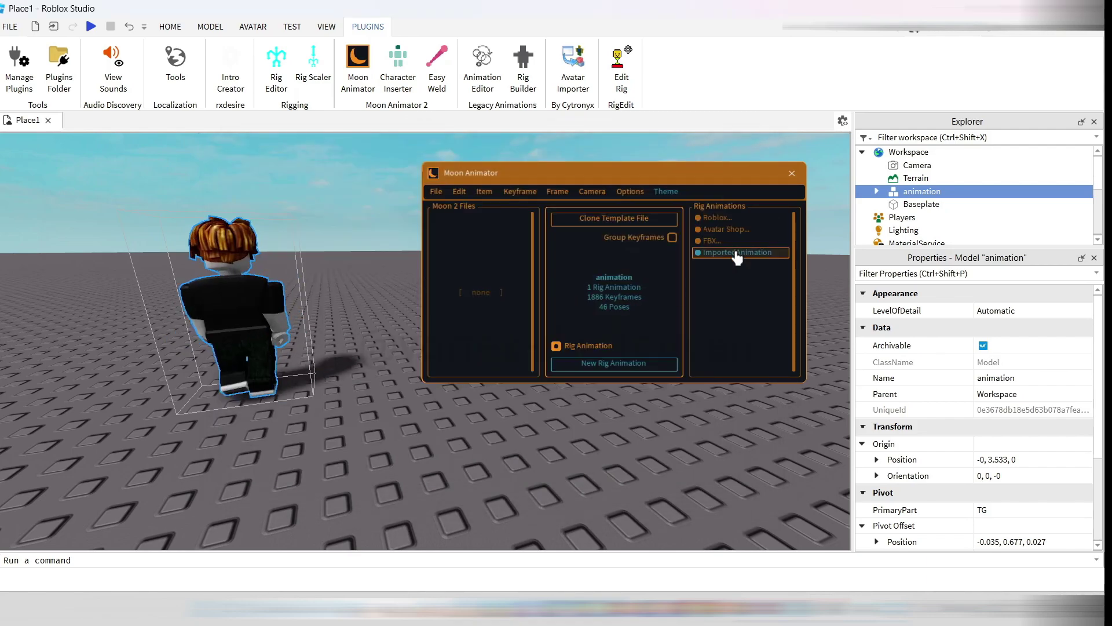
left_click(733, 256)
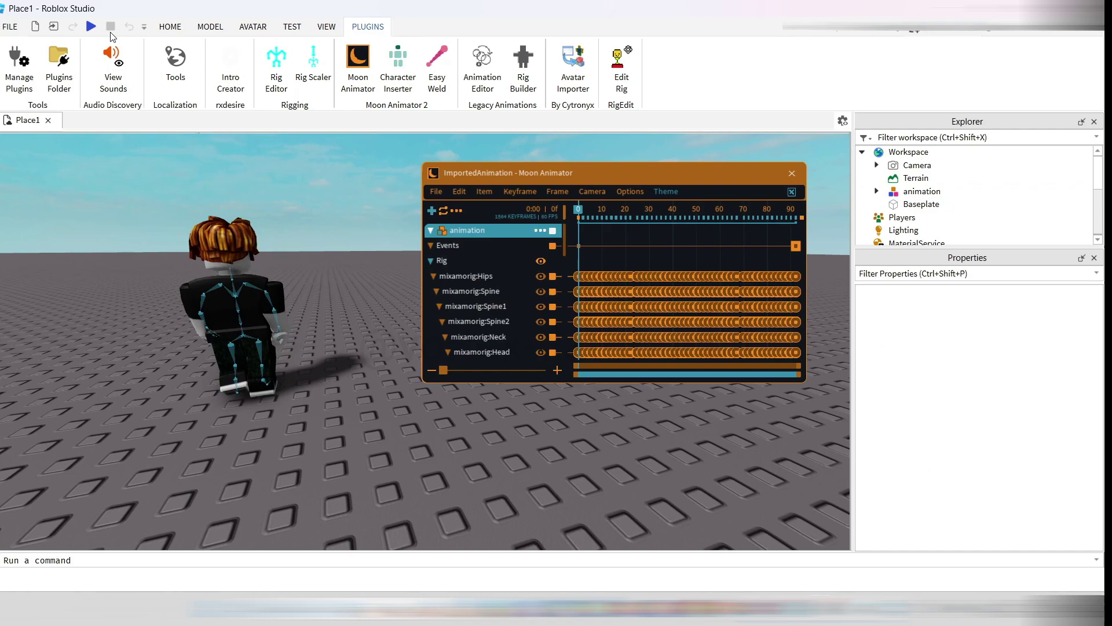
Rotate the character model 180° to face forward, orientation 0, 180, 0
left_click(168, 26)
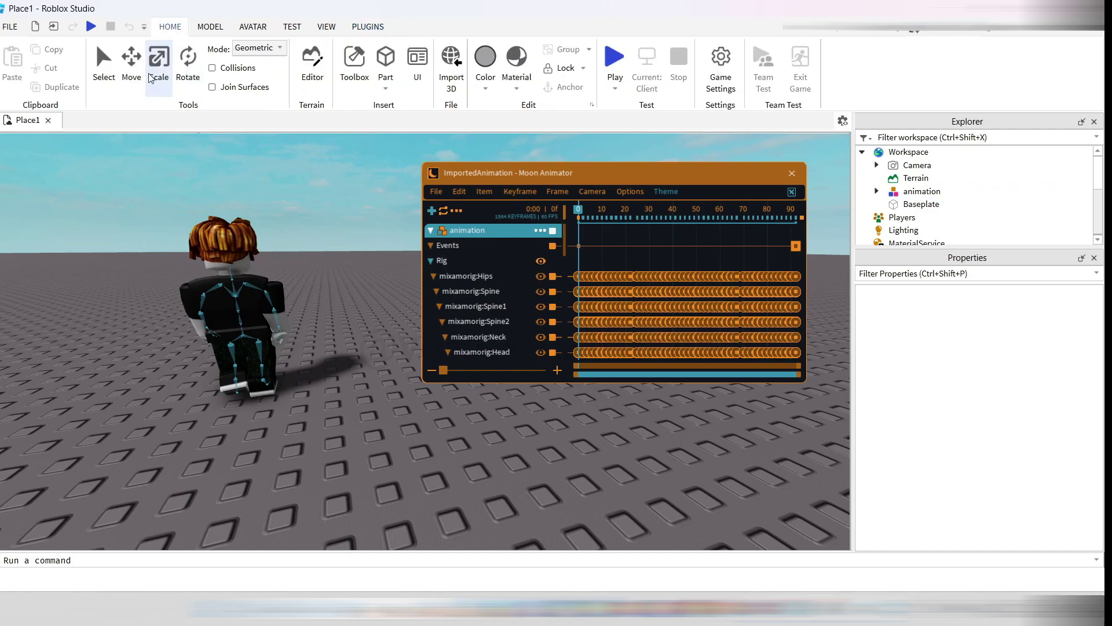
left_click(188, 77)
left_click(204, 295)
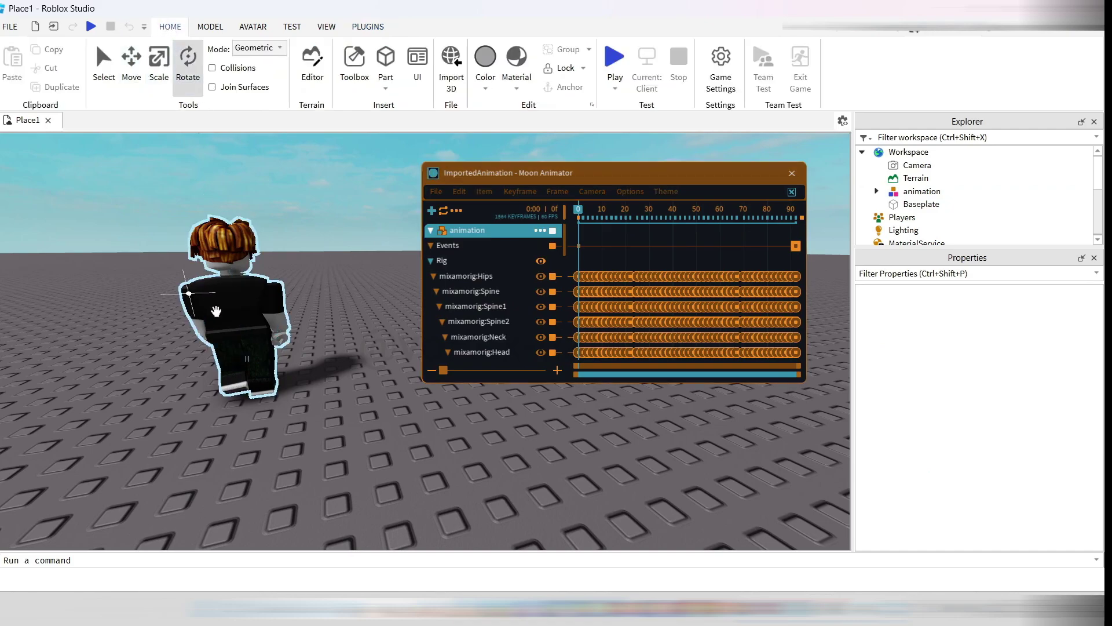
left_click(221, 312)
left_click_drag(216, 296, 384, 252)
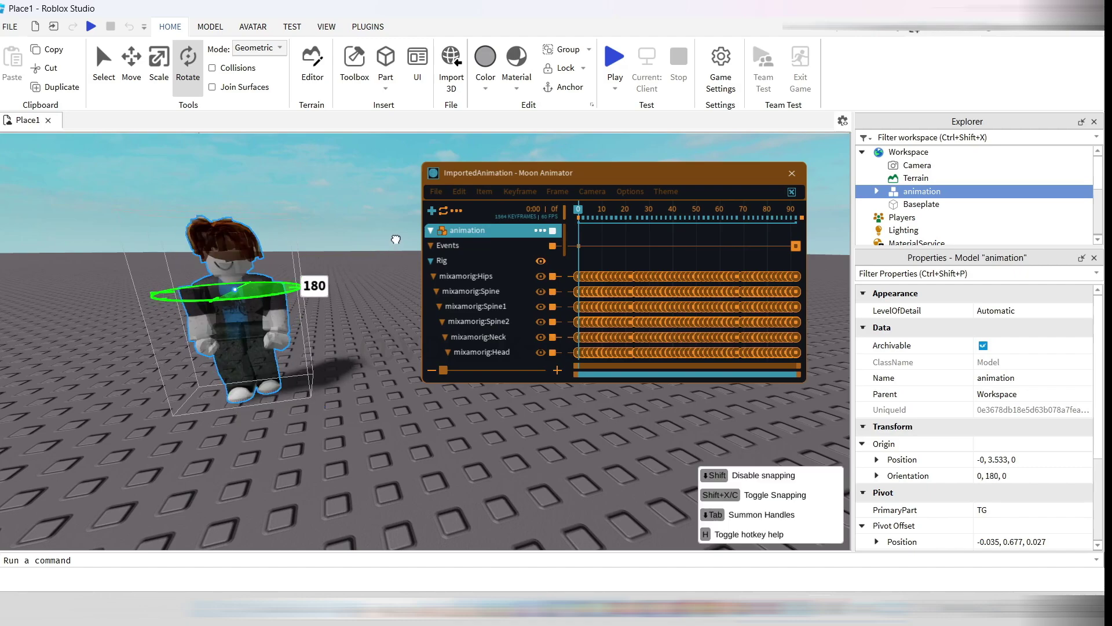
Play the walk animation in Moon Animator, then hide the animator UI
left_click(442, 192)
left_click(457, 327)
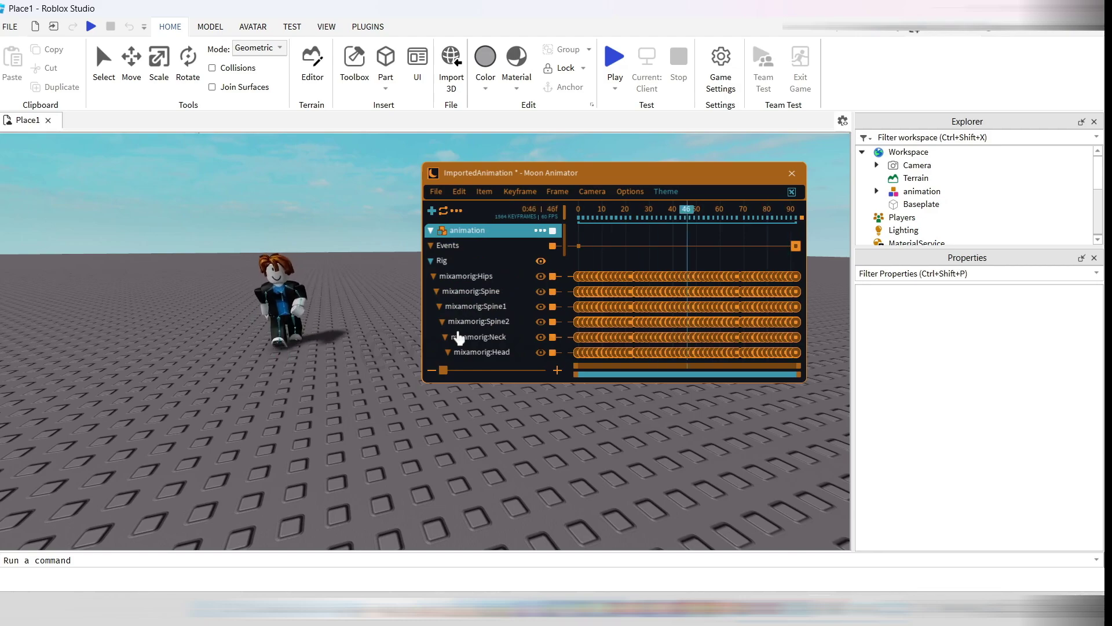
scroll(407, 459, "up", 5)
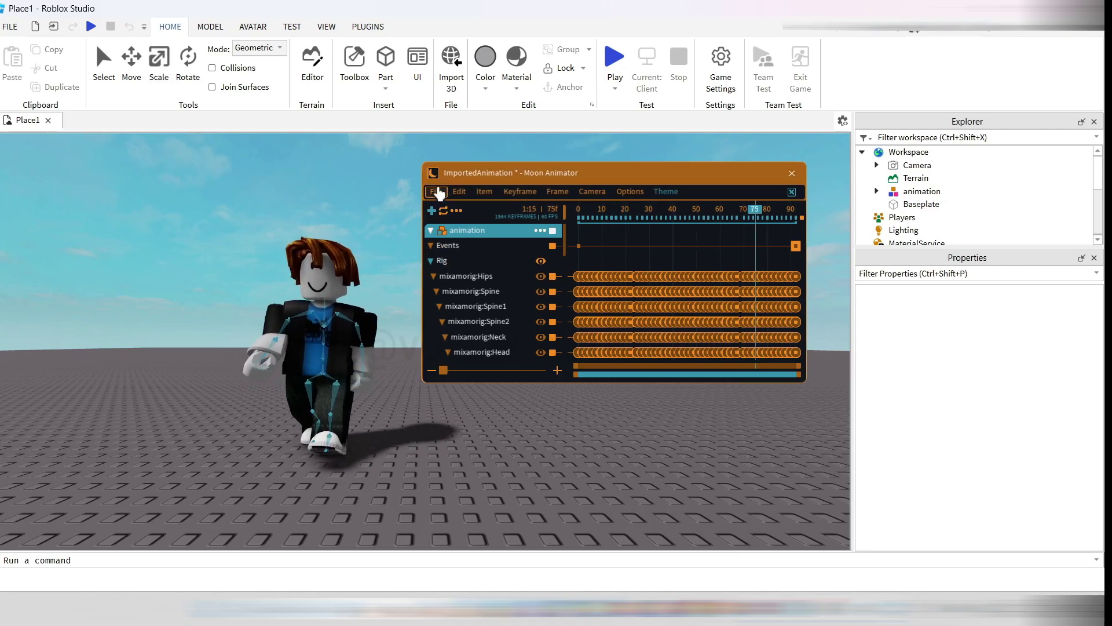
left_click(436, 192)
left_click(459, 342)
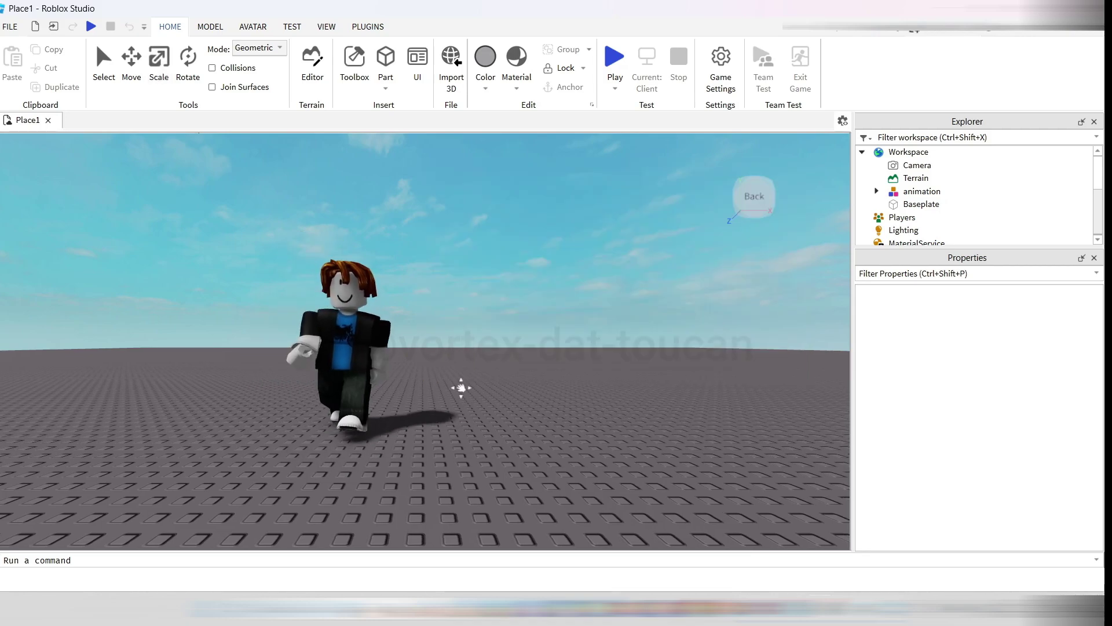